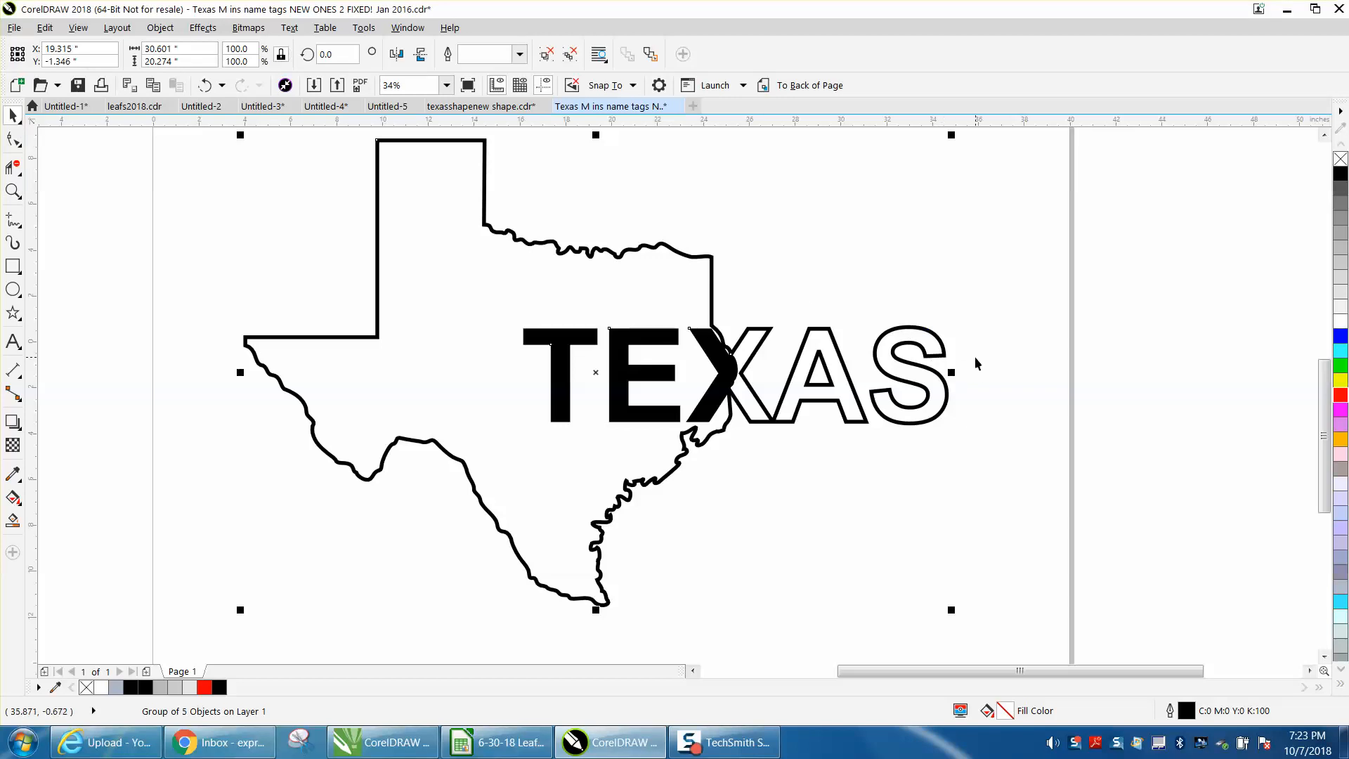
Ungroup the Texas outline and lettering artwork into separate objects
{"action": "left_click", "coordinate": [161, 28]}
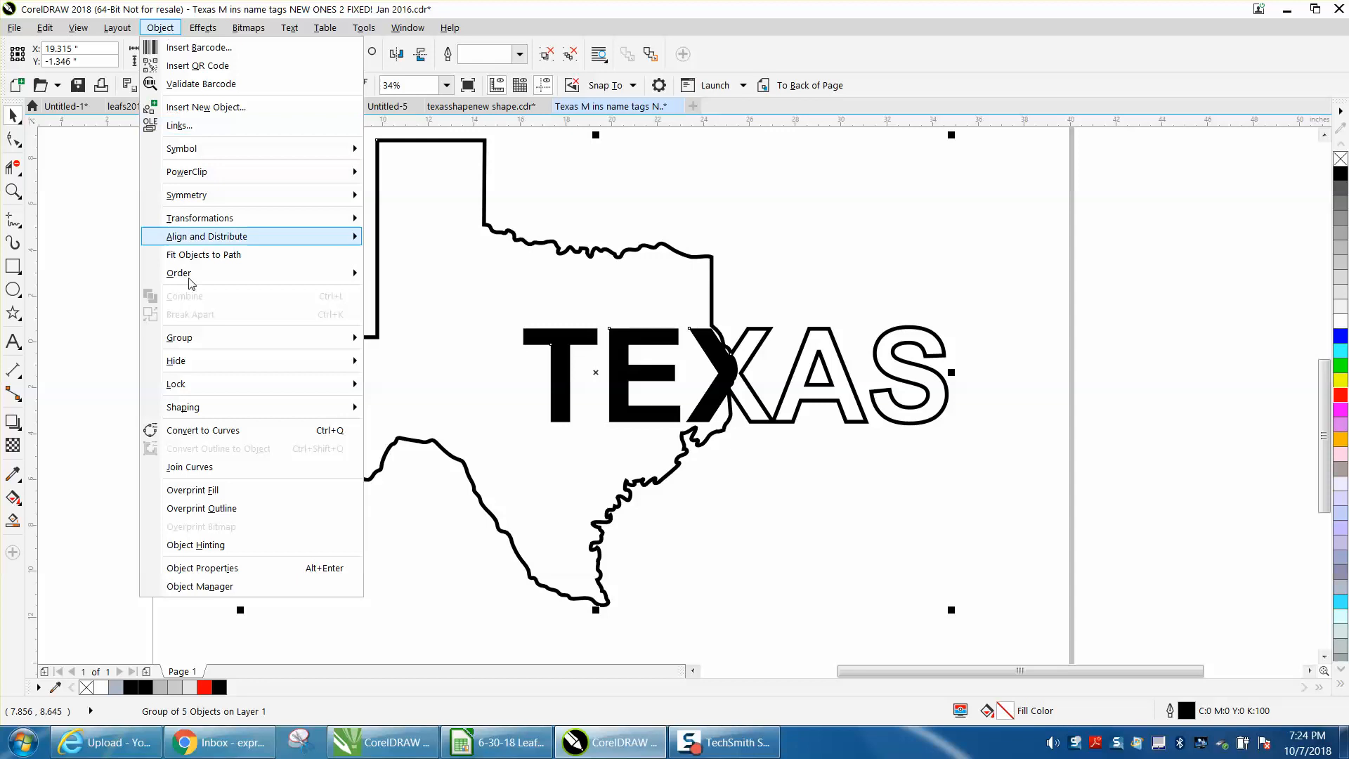
{"action": "mouse_move", "coordinate": [338, 344]}
{"action": "left_click", "coordinate": [424, 357]}
{"action": "left_click", "coordinate": [994, 294]}
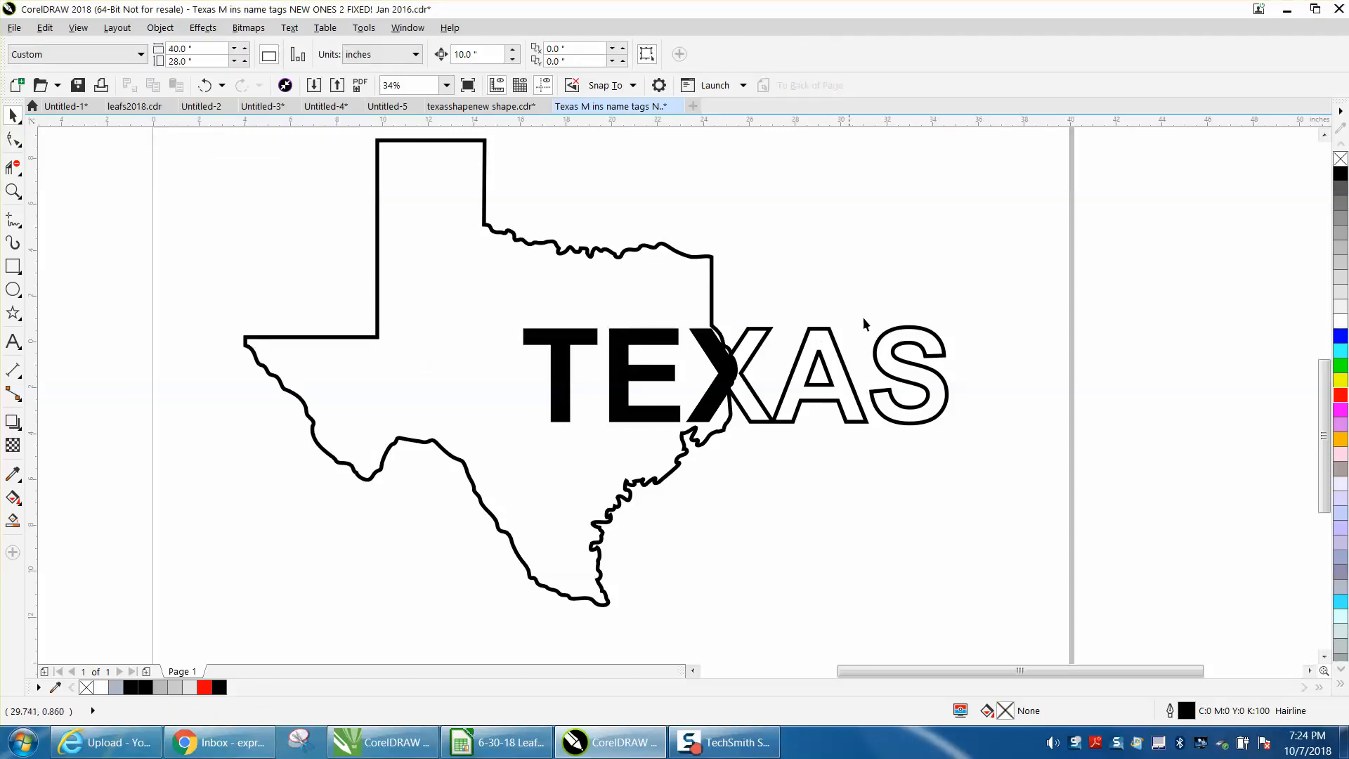
Set the outline width of the outlined XAS lettering curve to Hairline
{"action": "left_click_drag", "start_coordinate": [771, 471], "coordinate": [719, 457]}
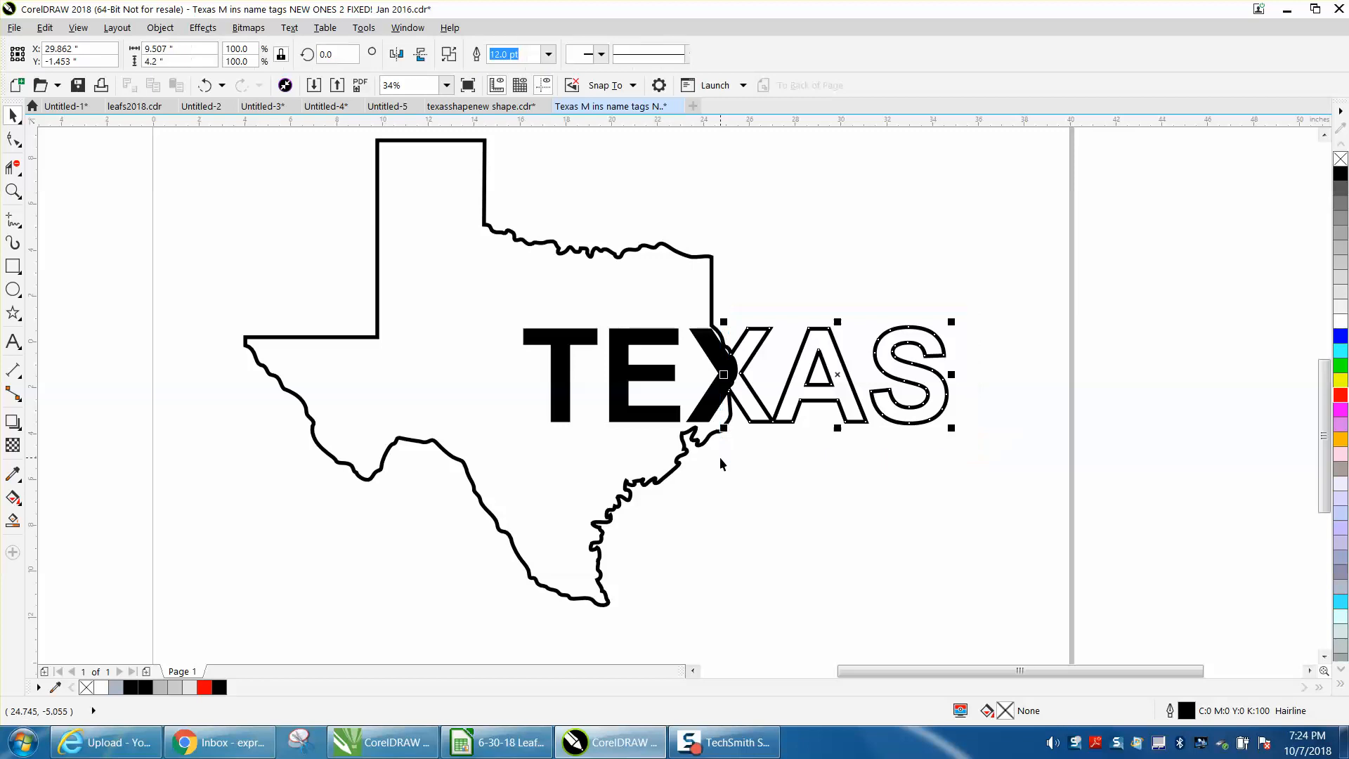
{"action": "double_click", "coordinate": [1186, 712]}
{"action": "left_click", "coordinate": [579, 269]}
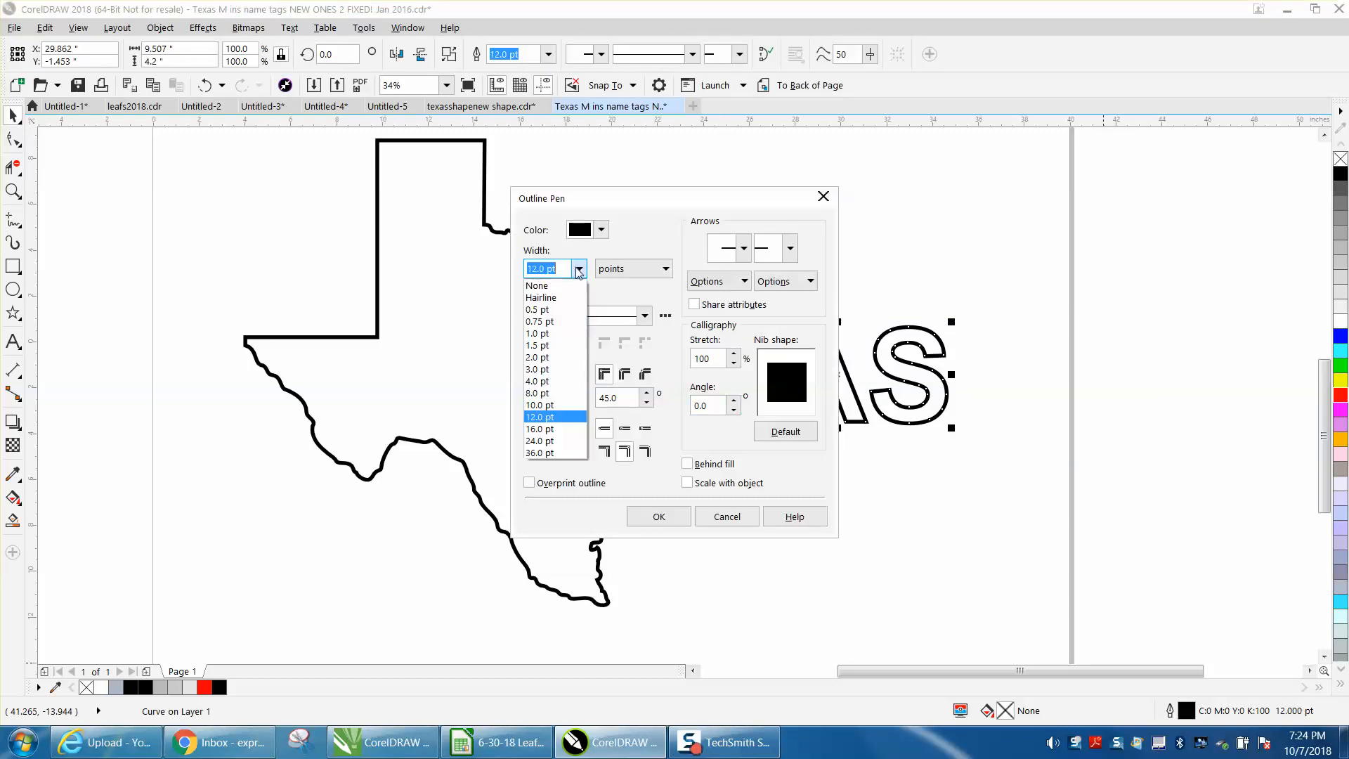
{"action": "left_click", "coordinate": [545, 283]}
{"action": "left_click", "coordinate": [659, 516]}
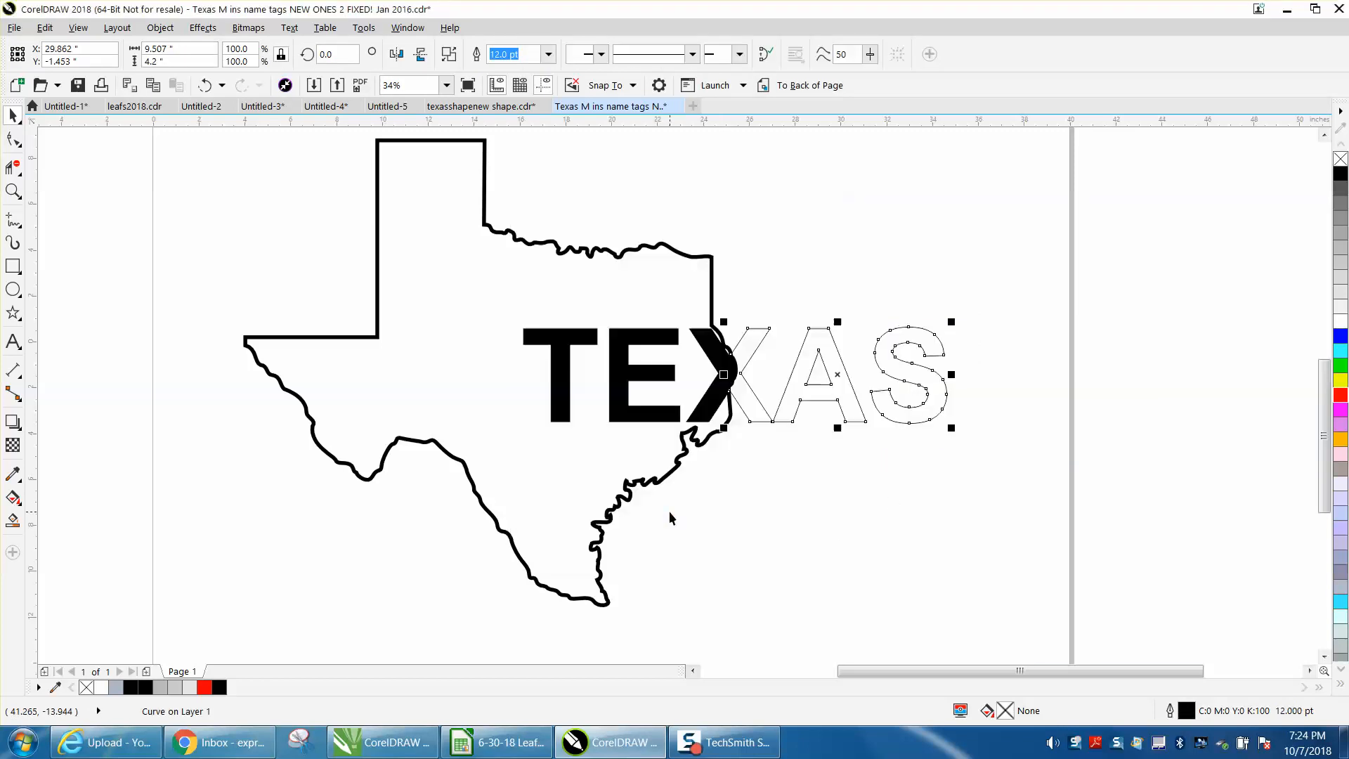
Break the hairline XAS curve apart into separate letter curves
{"action": "left_click", "coordinate": [12, 191]}
{"action": "left_click_drag", "start_coordinate": [607, 247], "coordinate": [1061, 511]}
{"action": "left_click", "coordinate": [13, 115]}
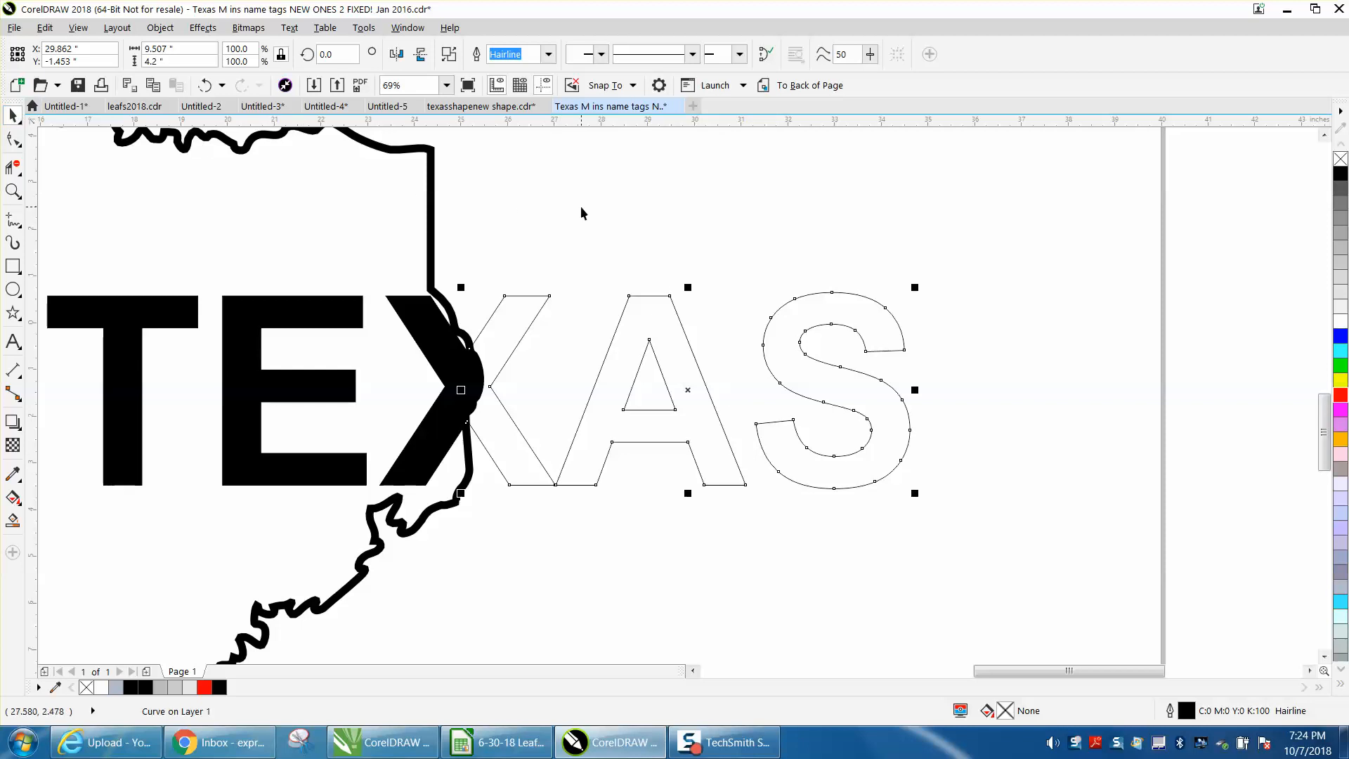
{"action": "left_click", "coordinate": [662, 263]}
{"action": "left_click", "coordinate": [662, 296]}
{"action": "key", "text": "ctrl+k"}
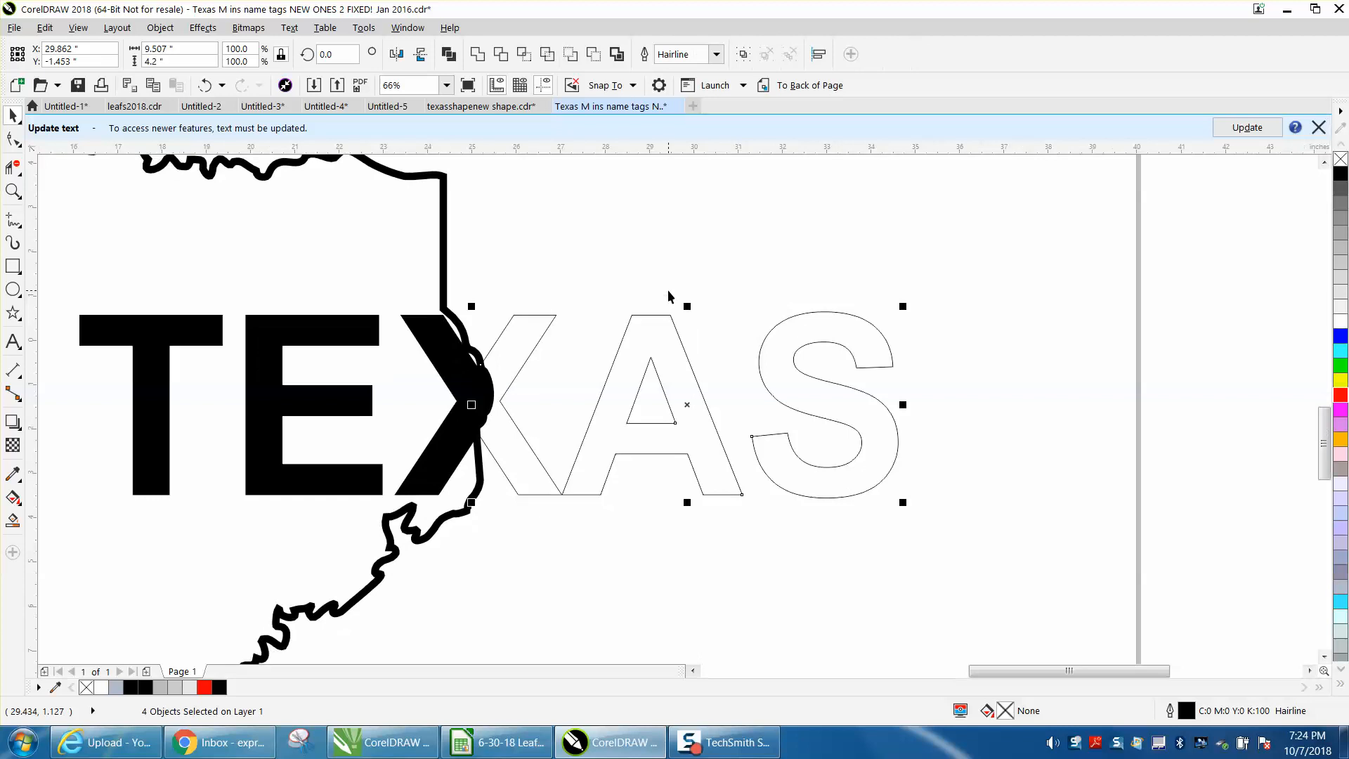
Set the nudge distance to 0.25 inch and nudge the A's outer curve one increment left so it overlaps the X
{"action": "left_click", "coordinate": [682, 300]}
{"action": "left_click", "coordinate": [661, 316]}
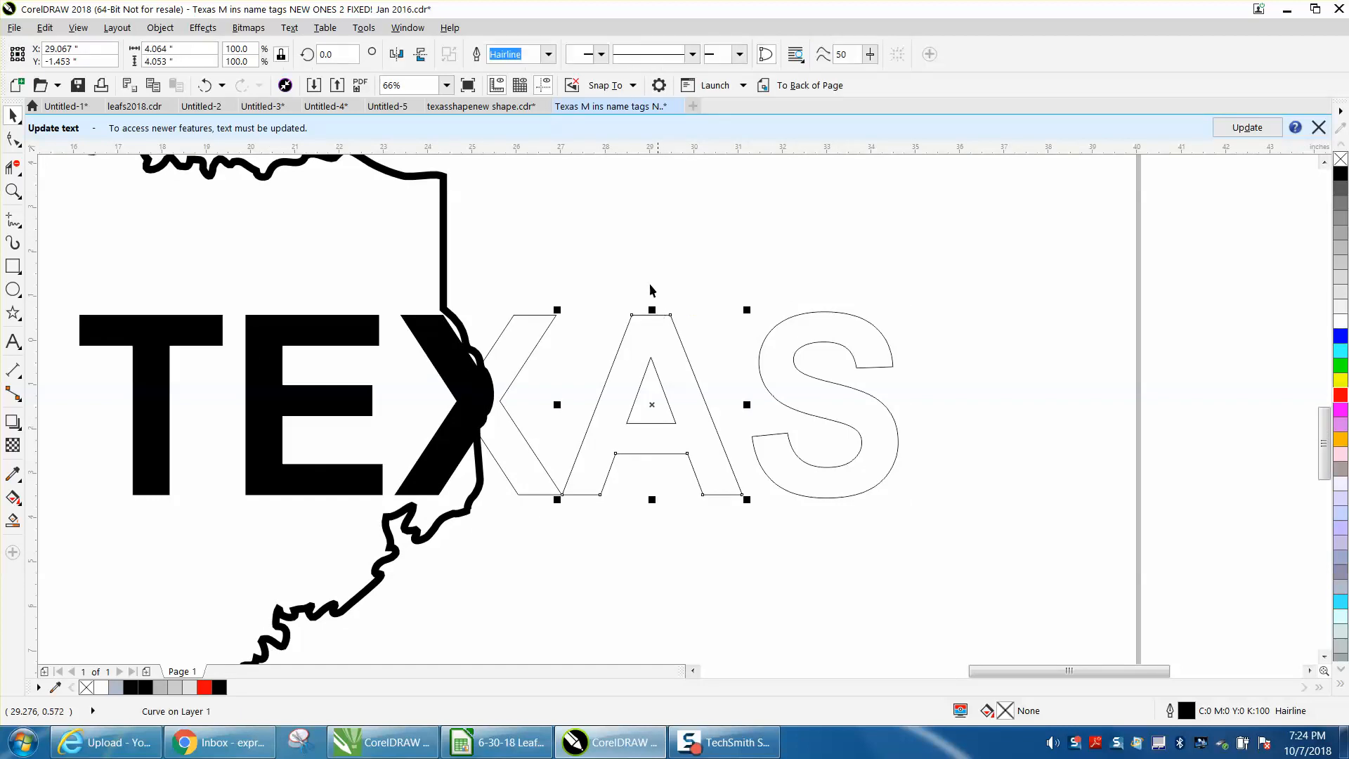
{"action": "left_click", "coordinate": [678, 226]}
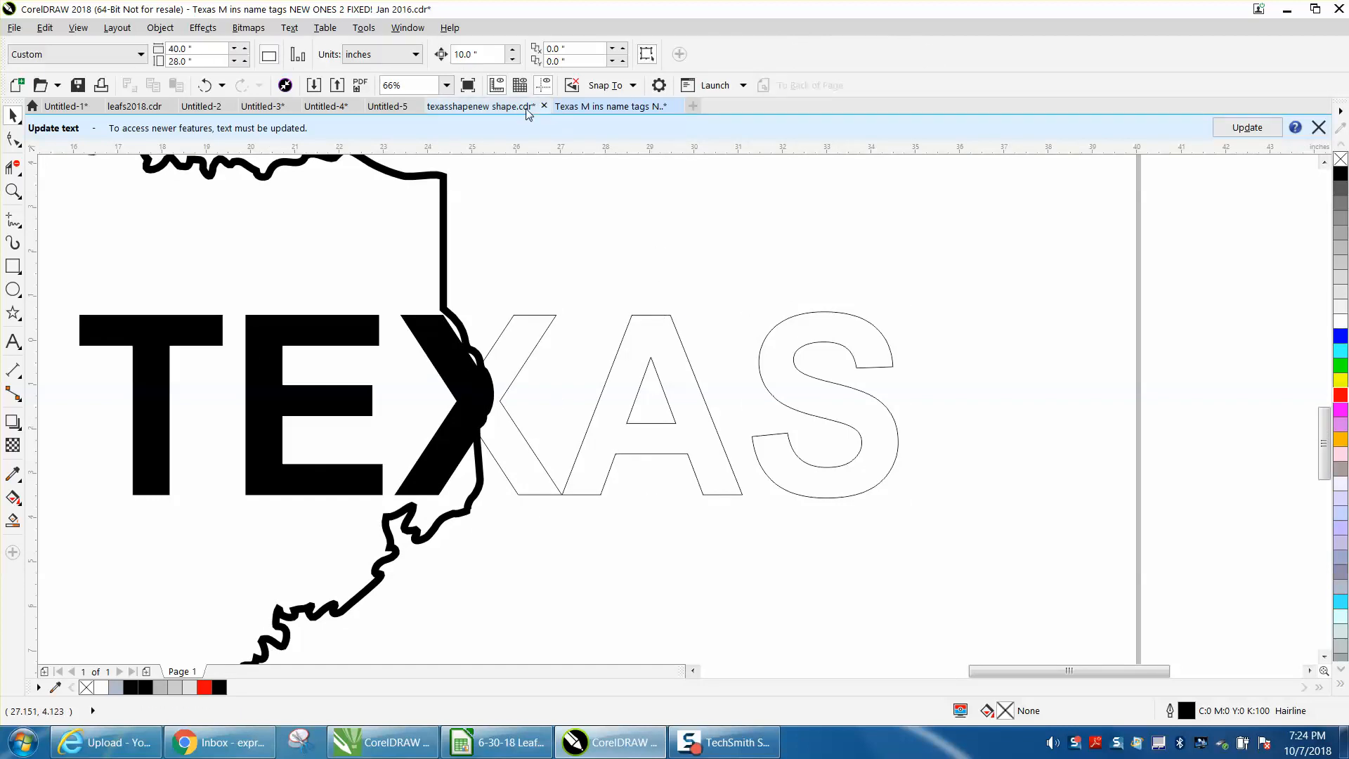
{"action": "left_click_drag", "start_coordinate": [489, 56], "coordinate": [417, 58]}
{"action": "type", "text": ".25"}
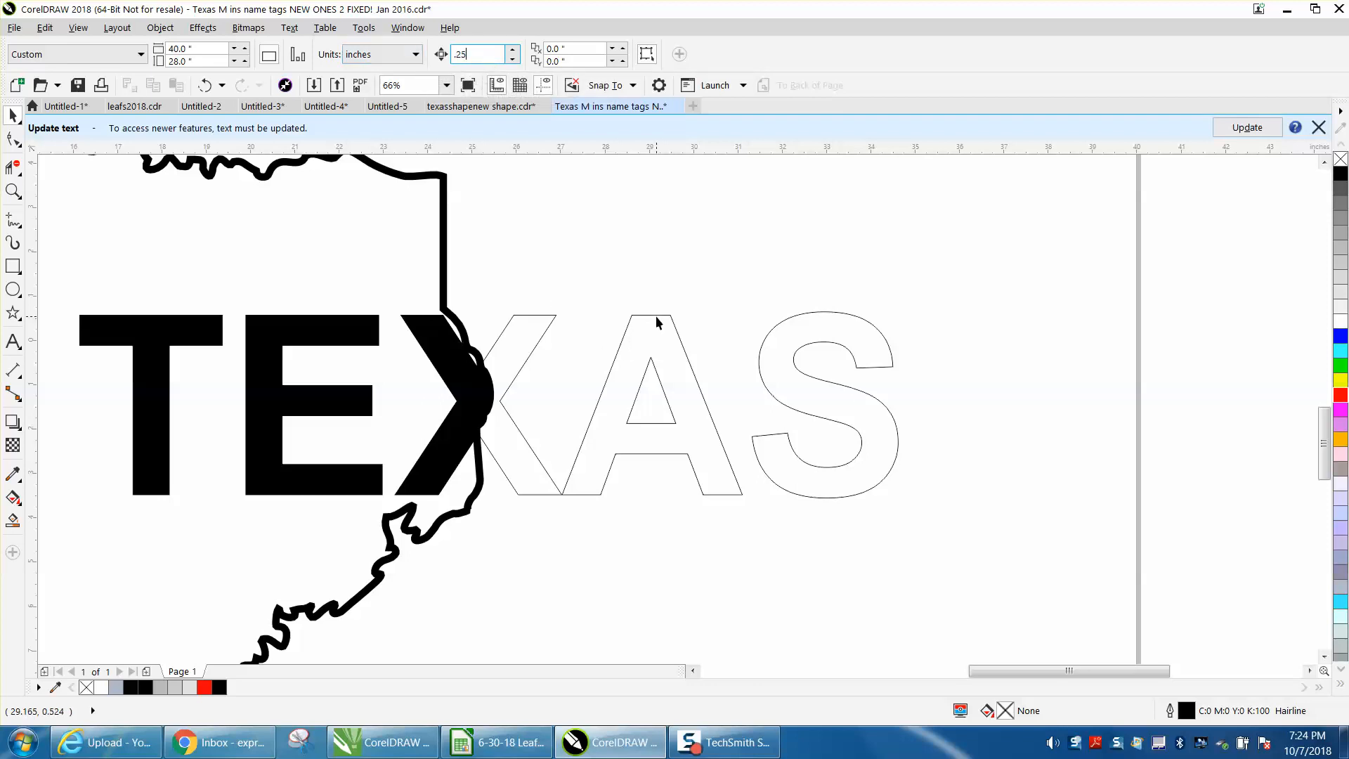
{"action": "left_click", "coordinate": [656, 315]}
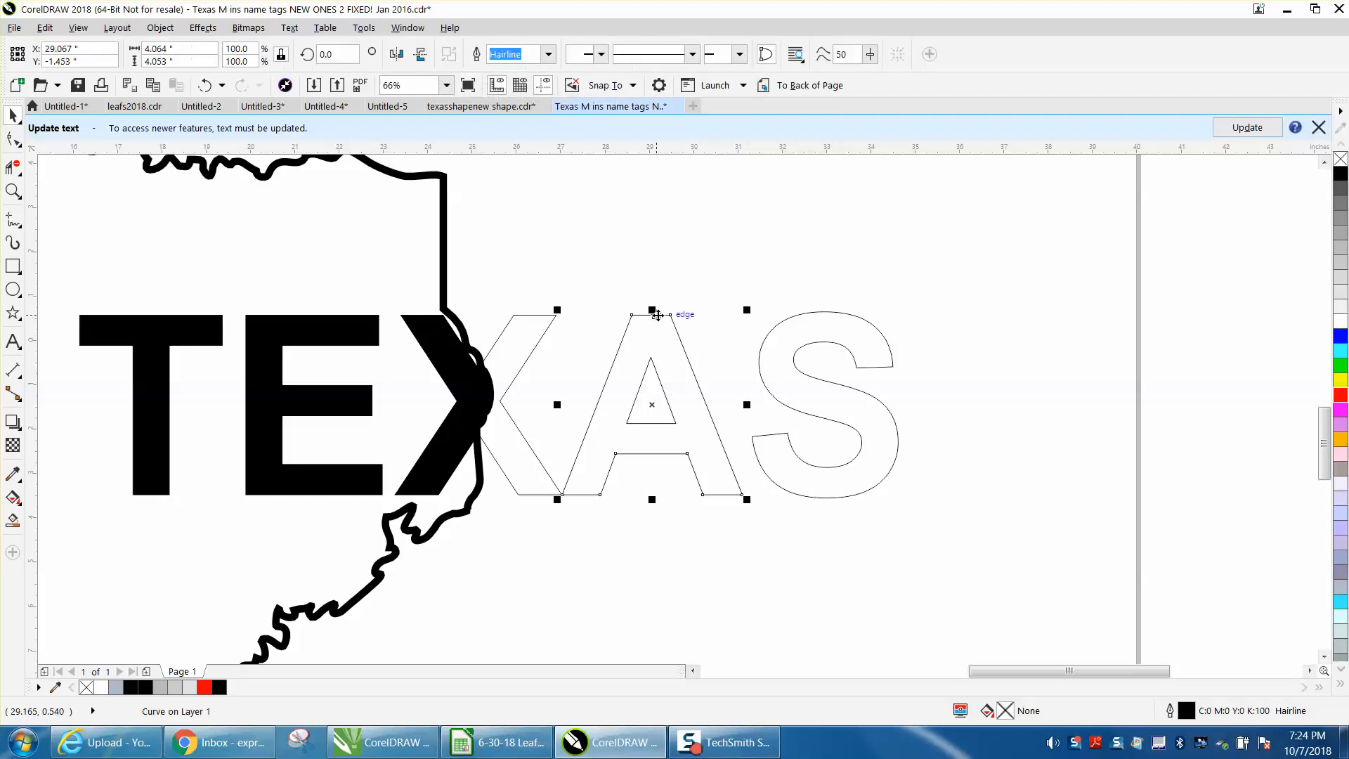
{"action": "key", "text": "Left"}
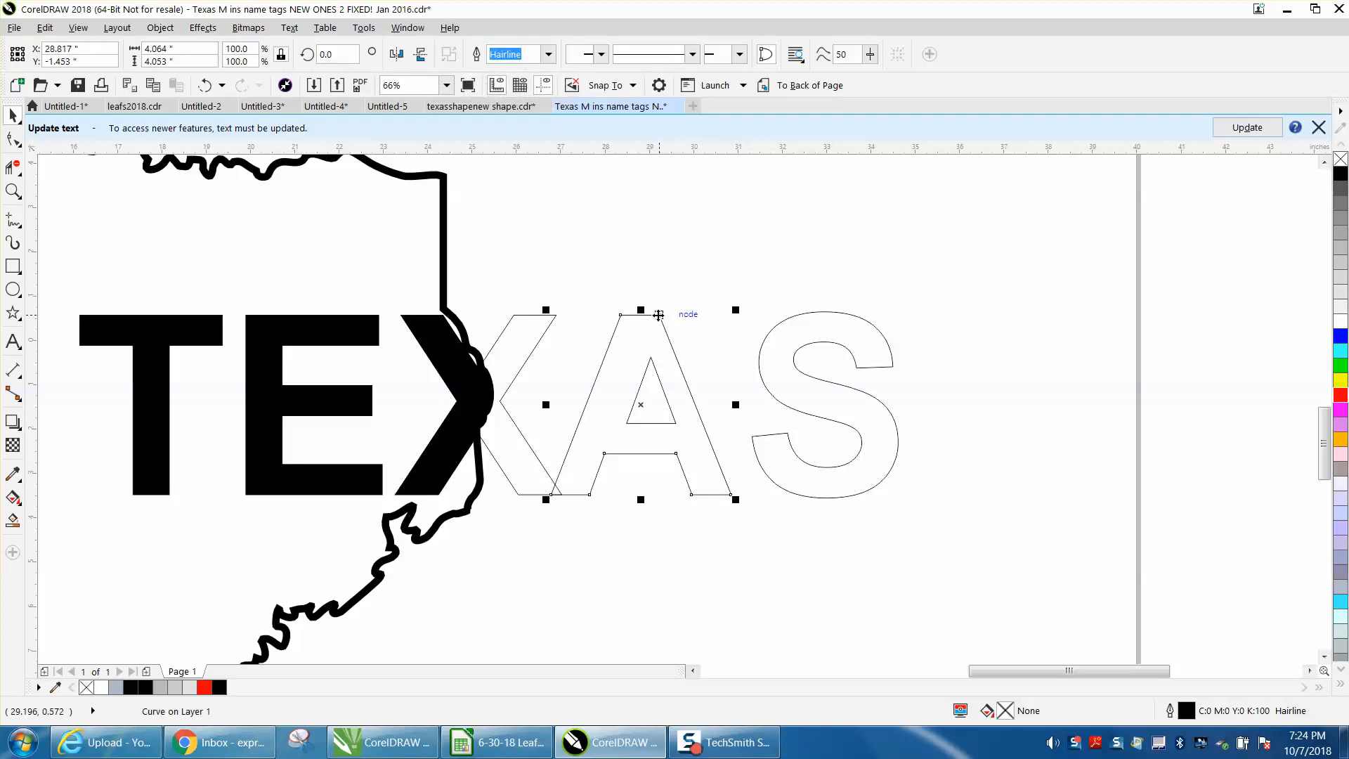
Nudge the letter S 1 inch left in 0.25-inch increments so it overlaps the A
{"action": "left_click", "coordinate": [764, 382]}
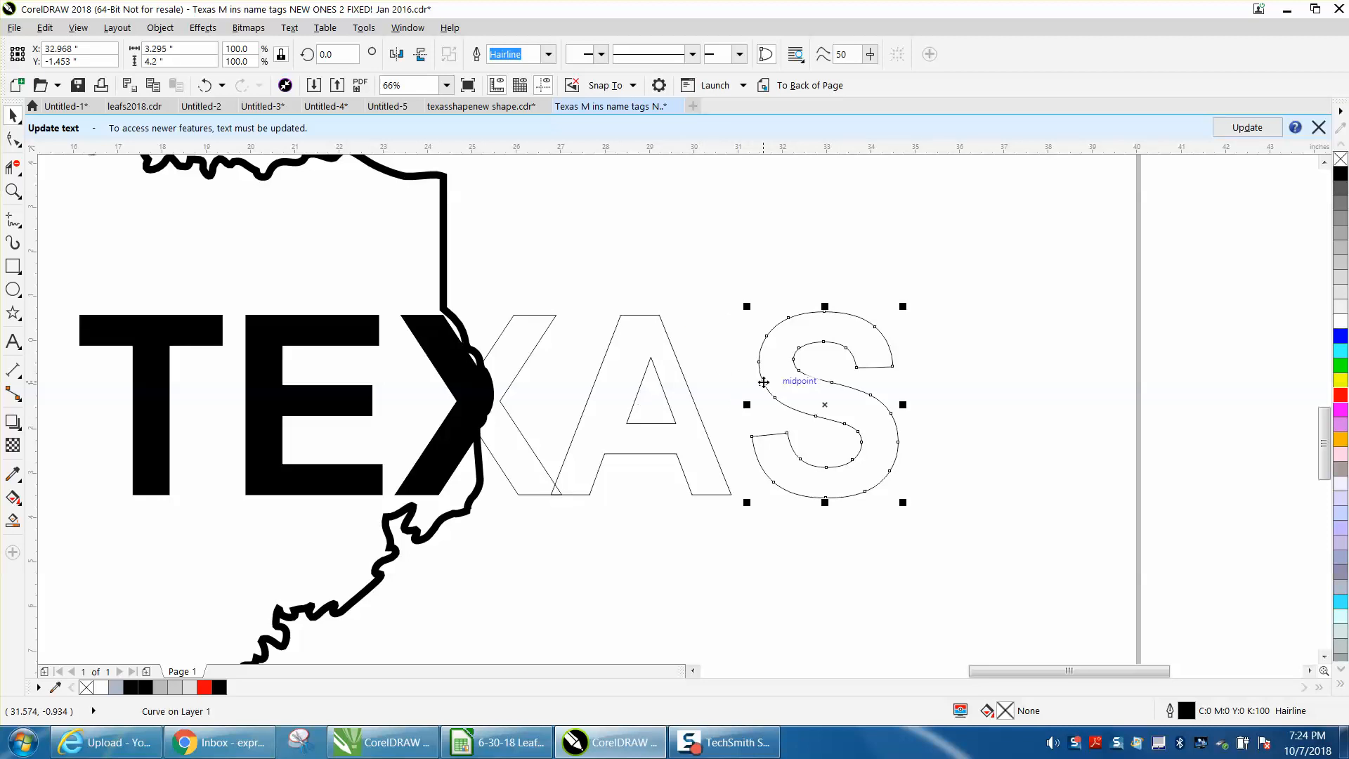
{"action": "key", "text": "Left"}
{"action": "key", "text": "Left"}
{"action": "key", "text": "Left"}
{"action": "key", "text": "Left"}
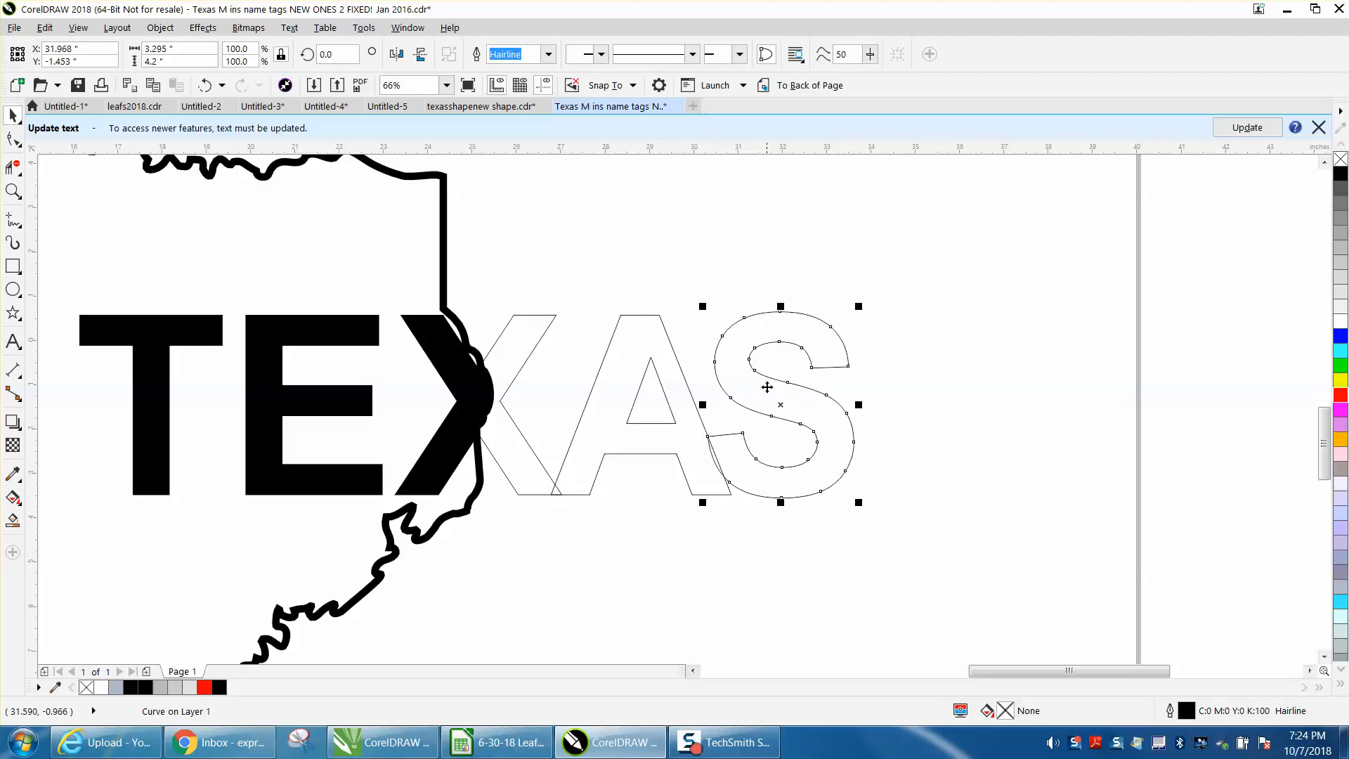
Create a boundary curve around the whole Texas shape and lettering
{"action": "scroll", "coordinate": [765, 365], "scroll_direction": "down", "scroll_amount": 2}
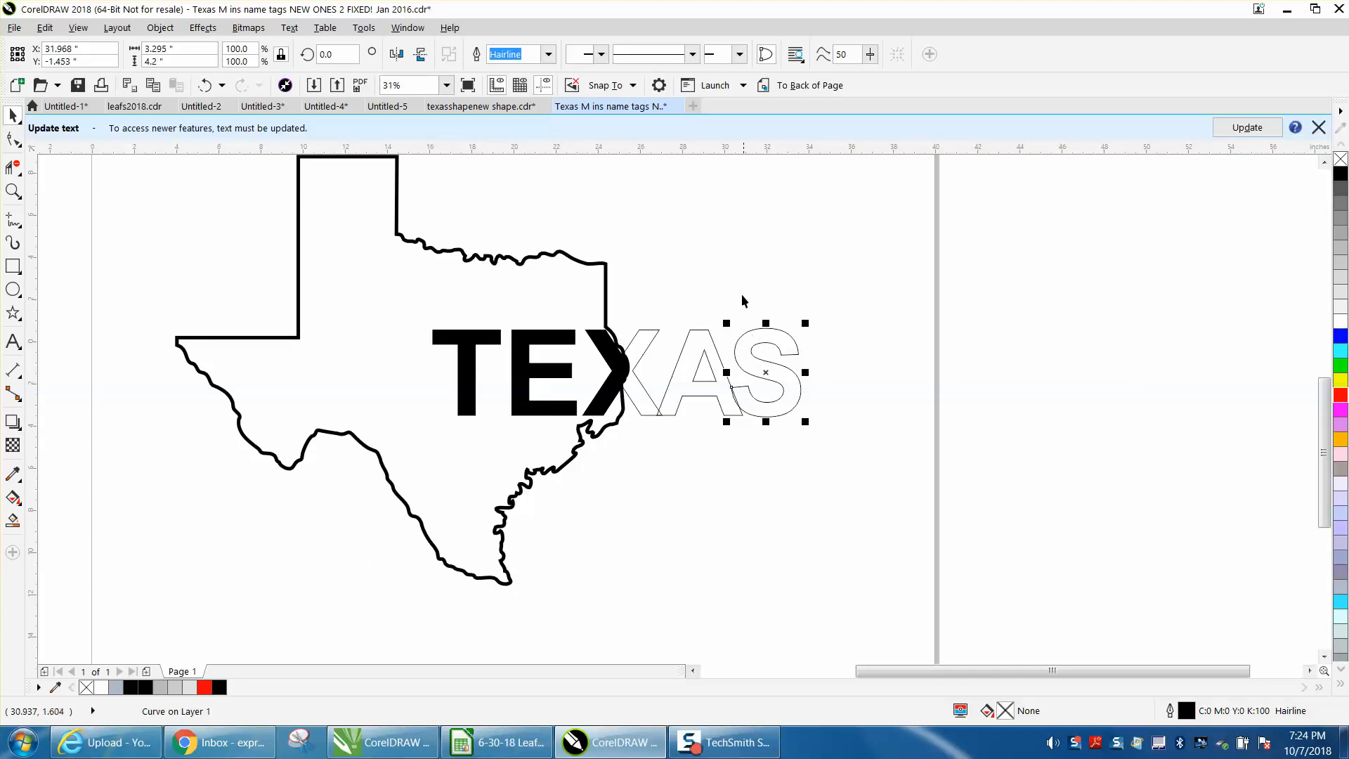
{"action": "scroll", "coordinate": [740, 290], "scroll_direction": "down", "scroll_amount": 1}
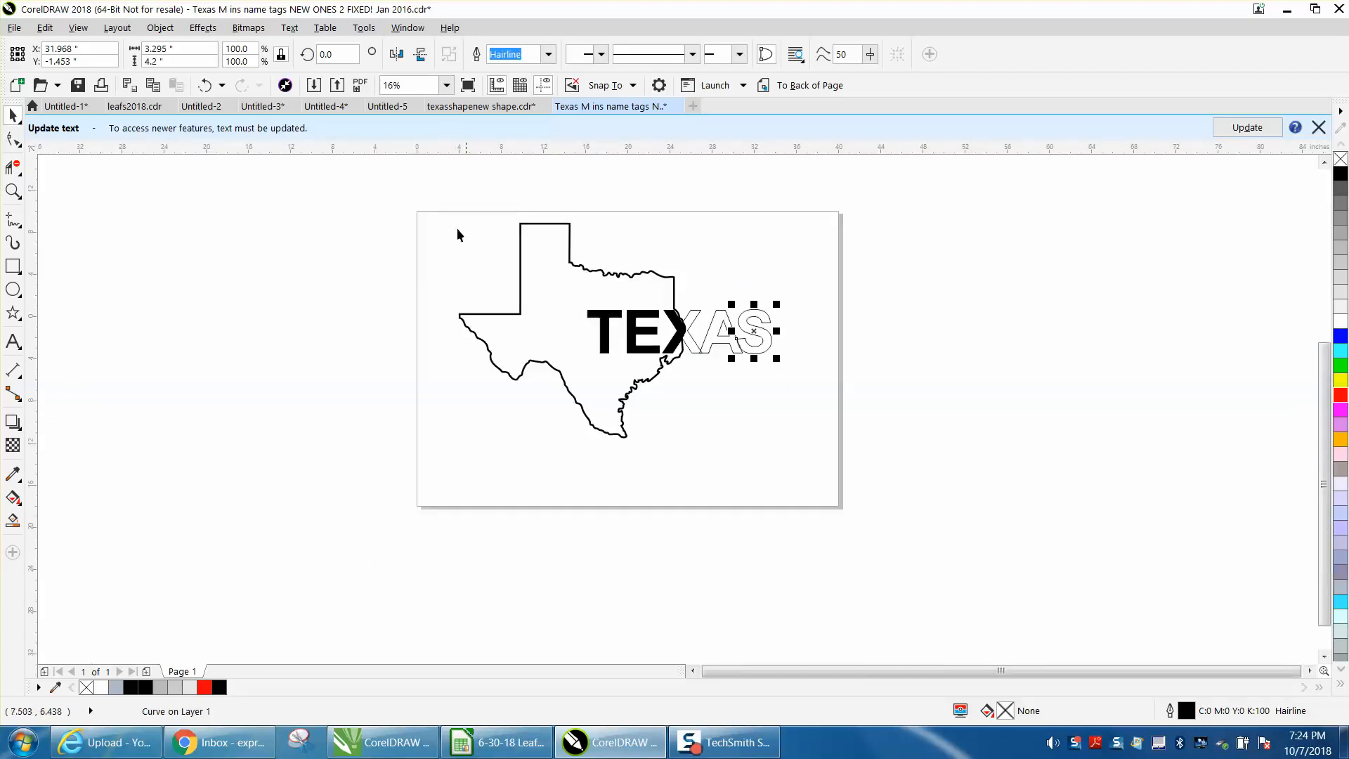
{"action": "left_click_drag", "start_coordinate": [443, 207], "coordinate": [811, 462]}
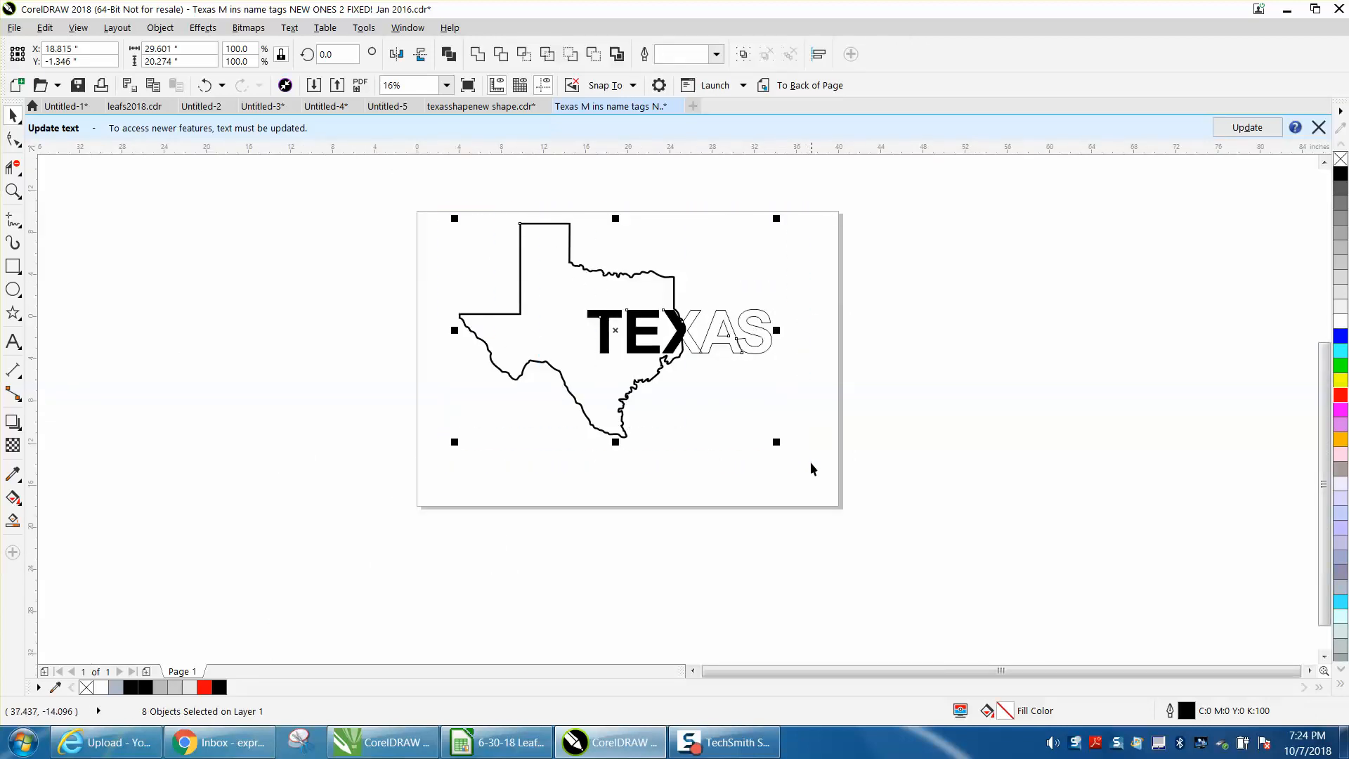
{"action": "left_click", "coordinate": [618, 56]}
{"action": "left_click", "coordinate": [610, 176]}
Set the nudge distance to 20 inches and move the boundary curve 40 inches right, off the page
{"action": "double_click", "coordinate": [470, 54]}
{"action": "type", "text": "20"}
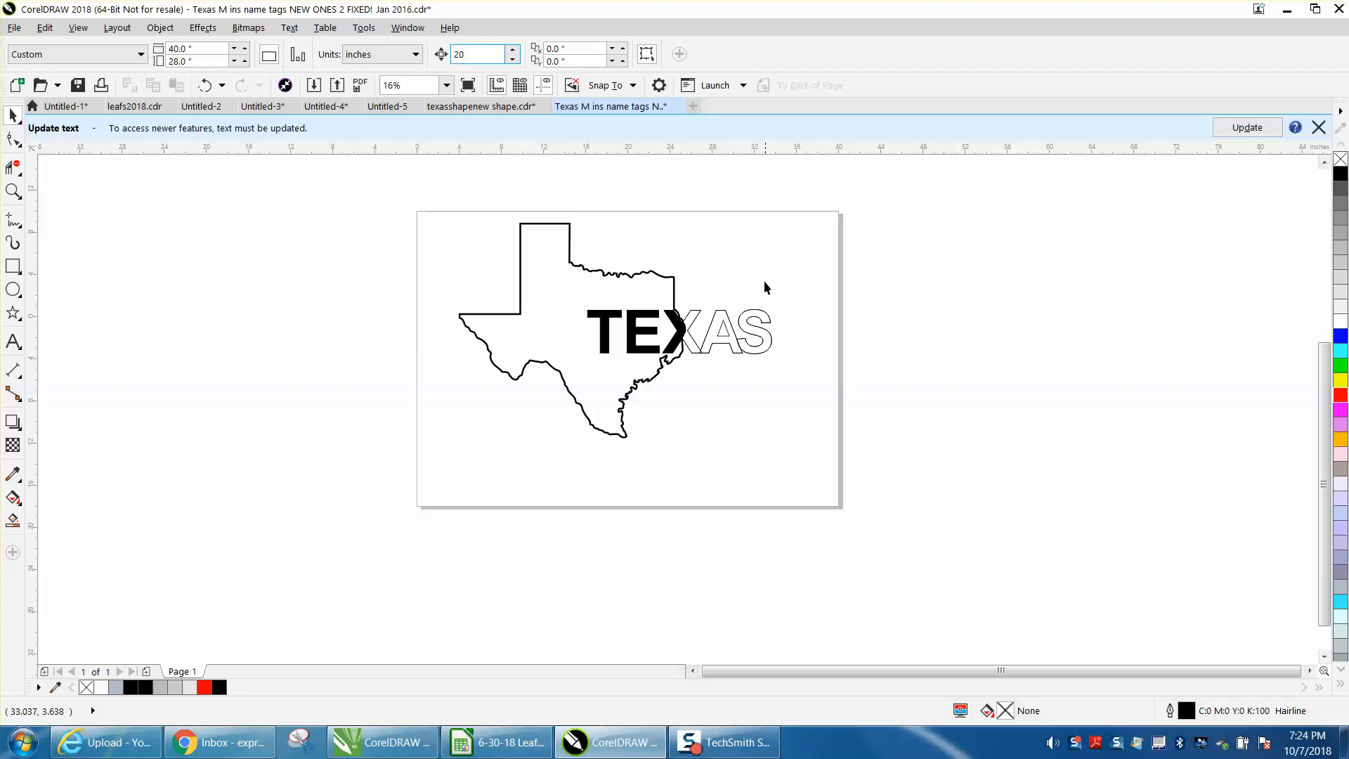
{"action": "left_click", "coordinate": [758, 314]}
{"action": "key", "text": "Right"}
{"action": "key", "text": "Right"}
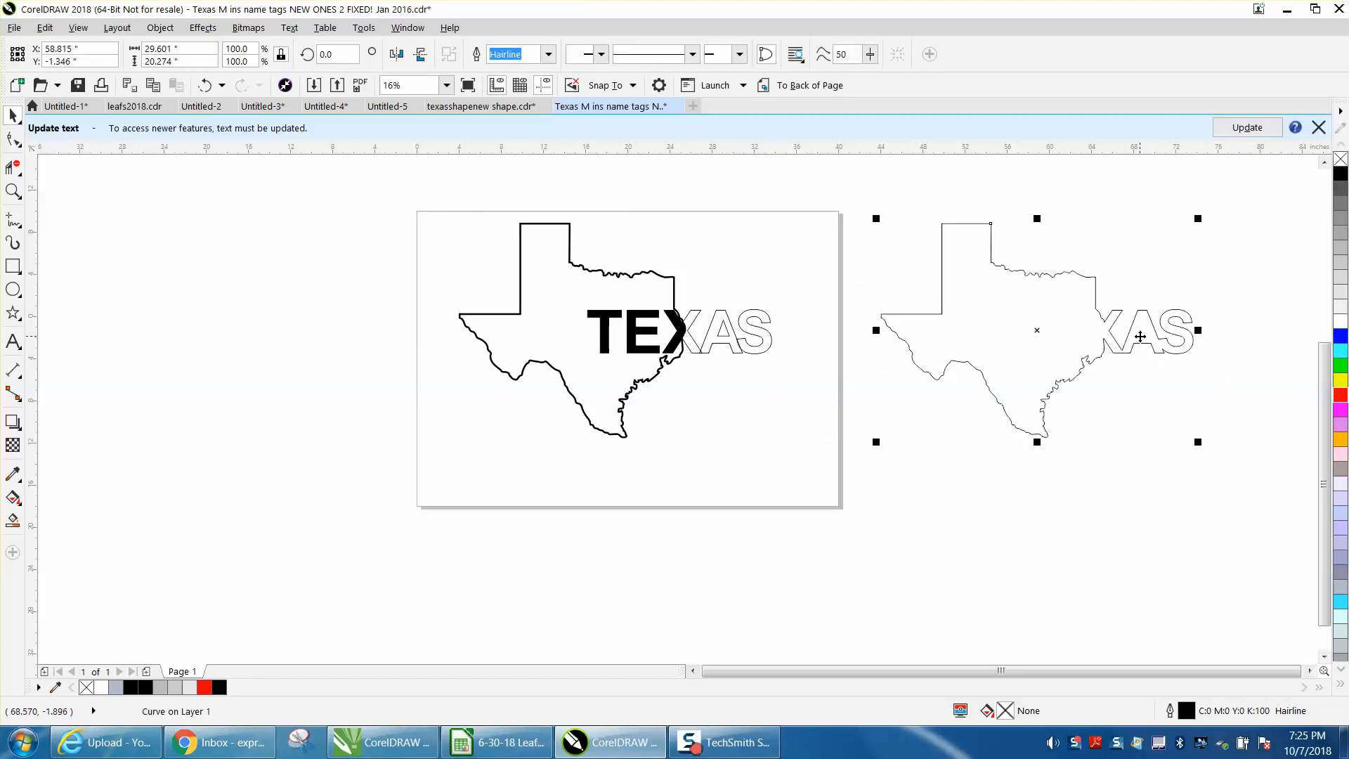
Move the inner triangle of the A left so it sits centred within the letter's outer curve
{"action": "left_click", "coordinate": [13, 191]}
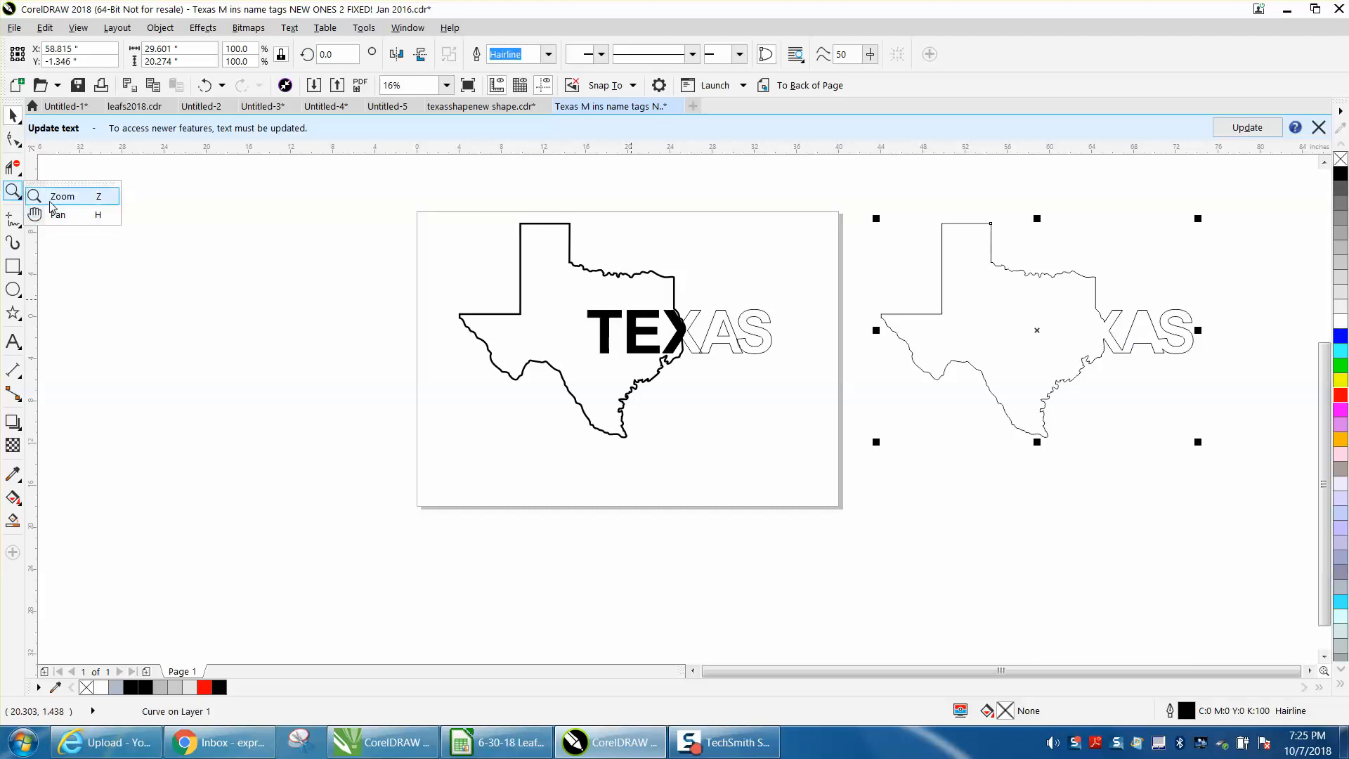
{"action": "left_click", "coordinate": [48, 196]}
{"action": "left_click_drag", "start_coordinate": [645, 296], "coordinate": [842, 386]}
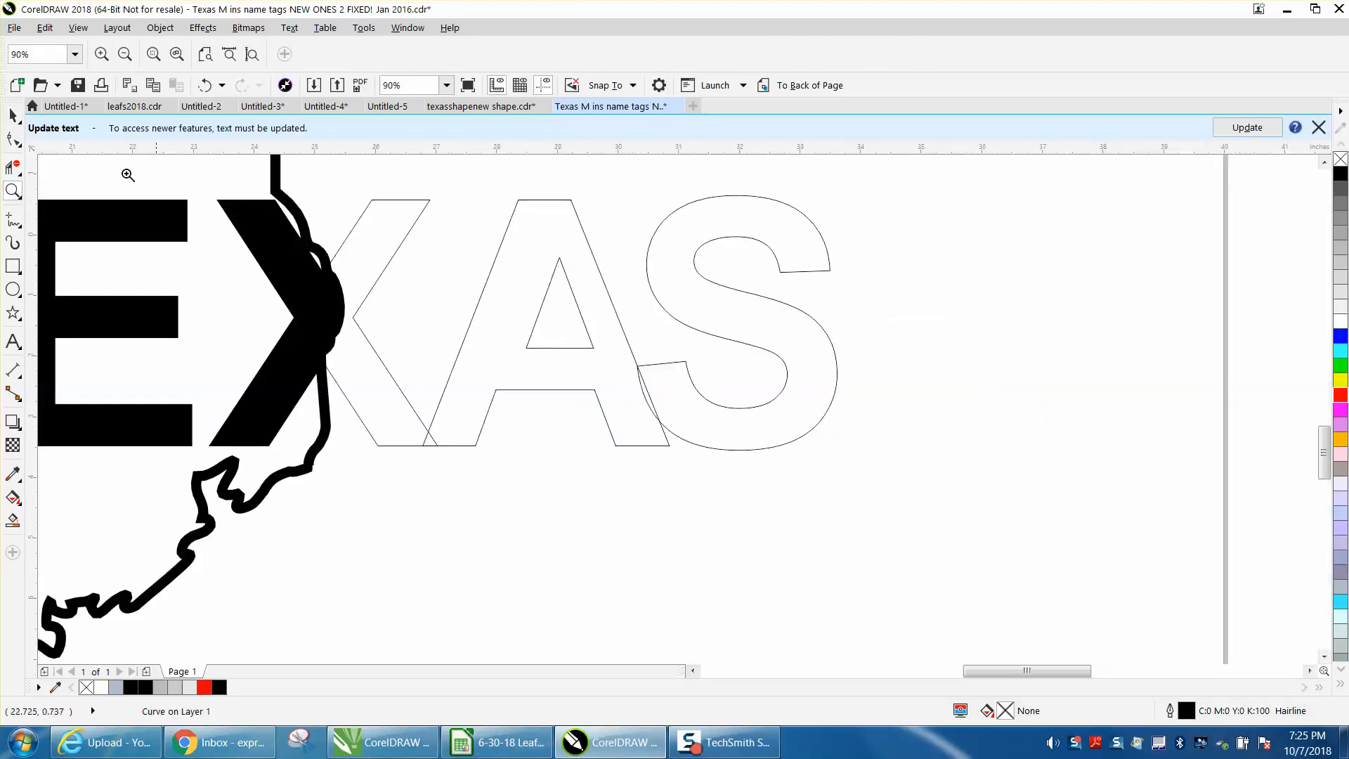
{"action": "left_click", "coordinate": [17, 121]}
{"action": "left_click", "coordinate": [576, 302]}
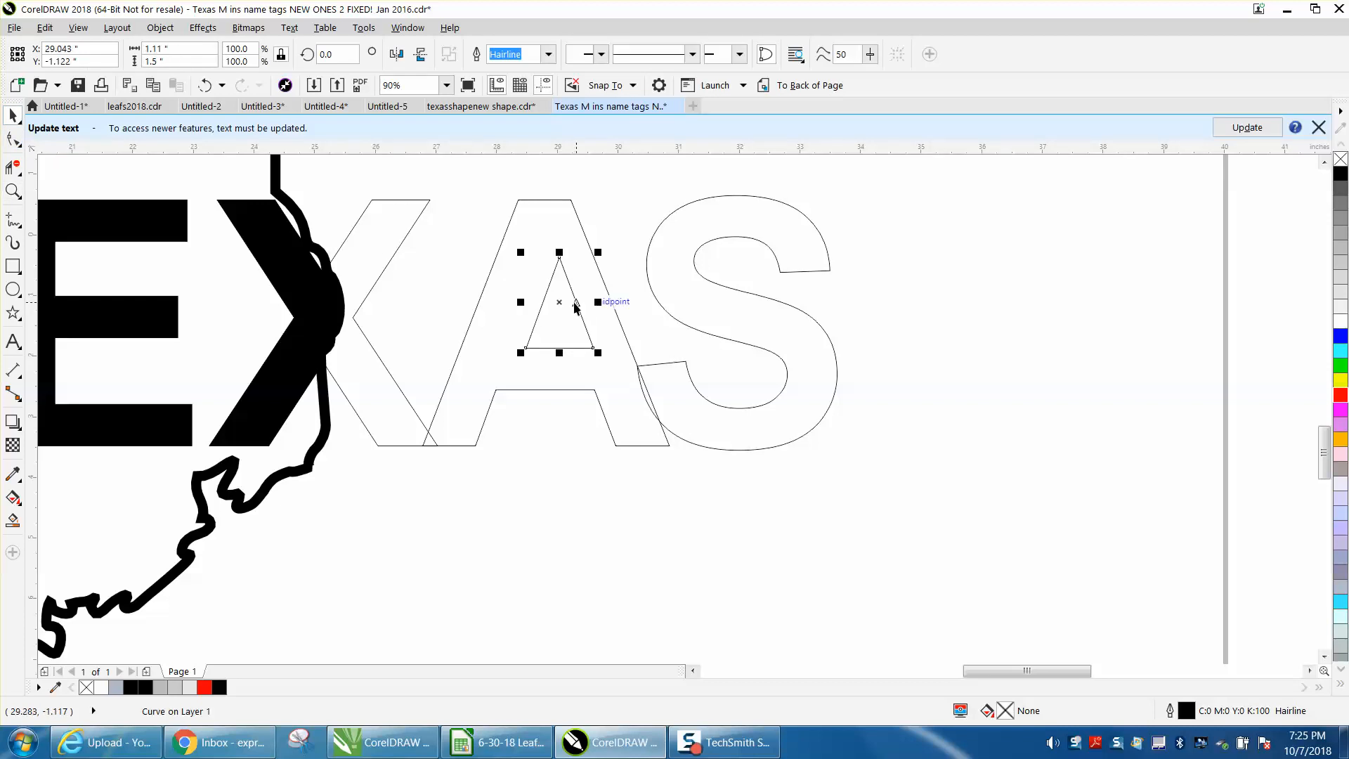
{"action": "left_click_drag", "start_coordinate": [575, 308], "coordinate": [549, 307]}
{"action": "key", "text": "Escape"}
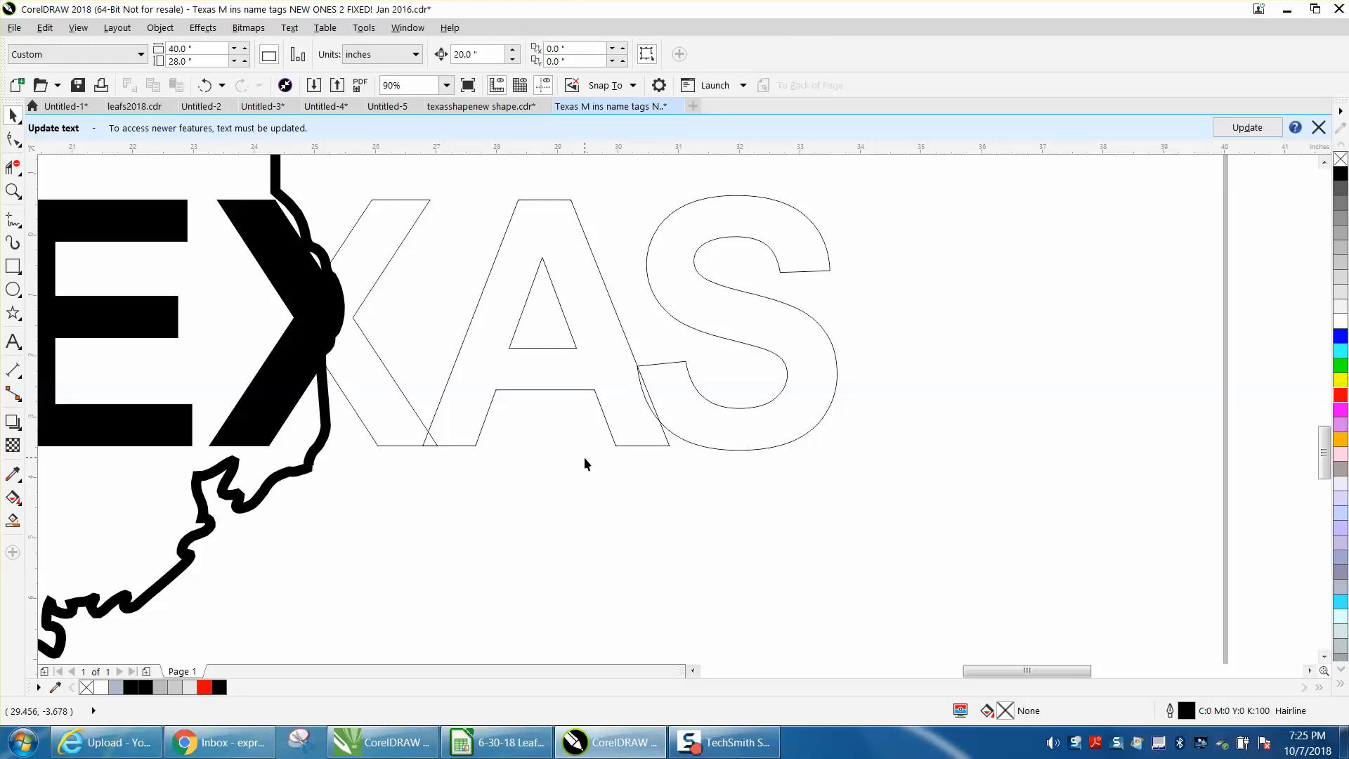
Give the XAS letter curves a 12 pt outline that scales with the object
{"action": "left_click_drag", "start_coordinate": [303, 172], "coordinate": [594, 490]}
{"action": "left_click_drag", "start_coordinate": [865, 500], "coordinate": [873, 501]}
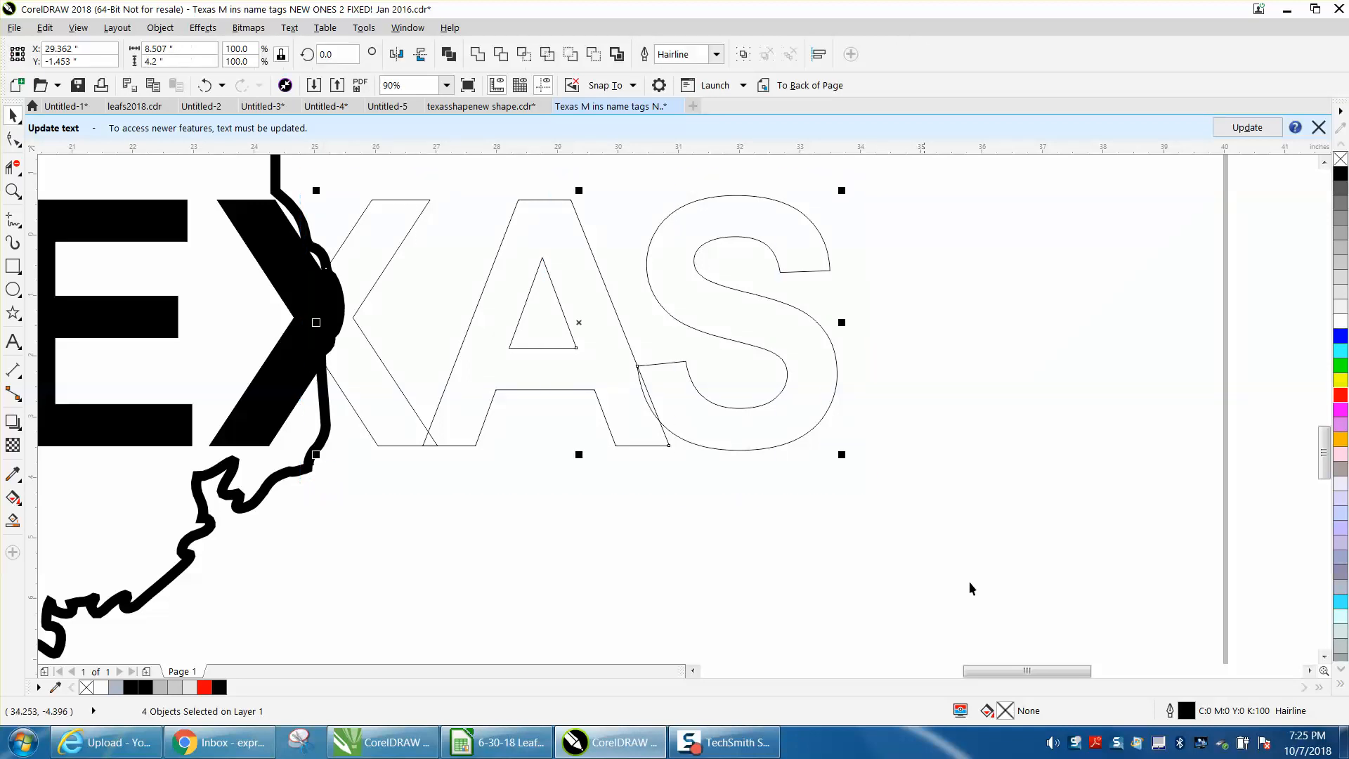
{"action": "double_click", "coordinate": [1194, 714]}
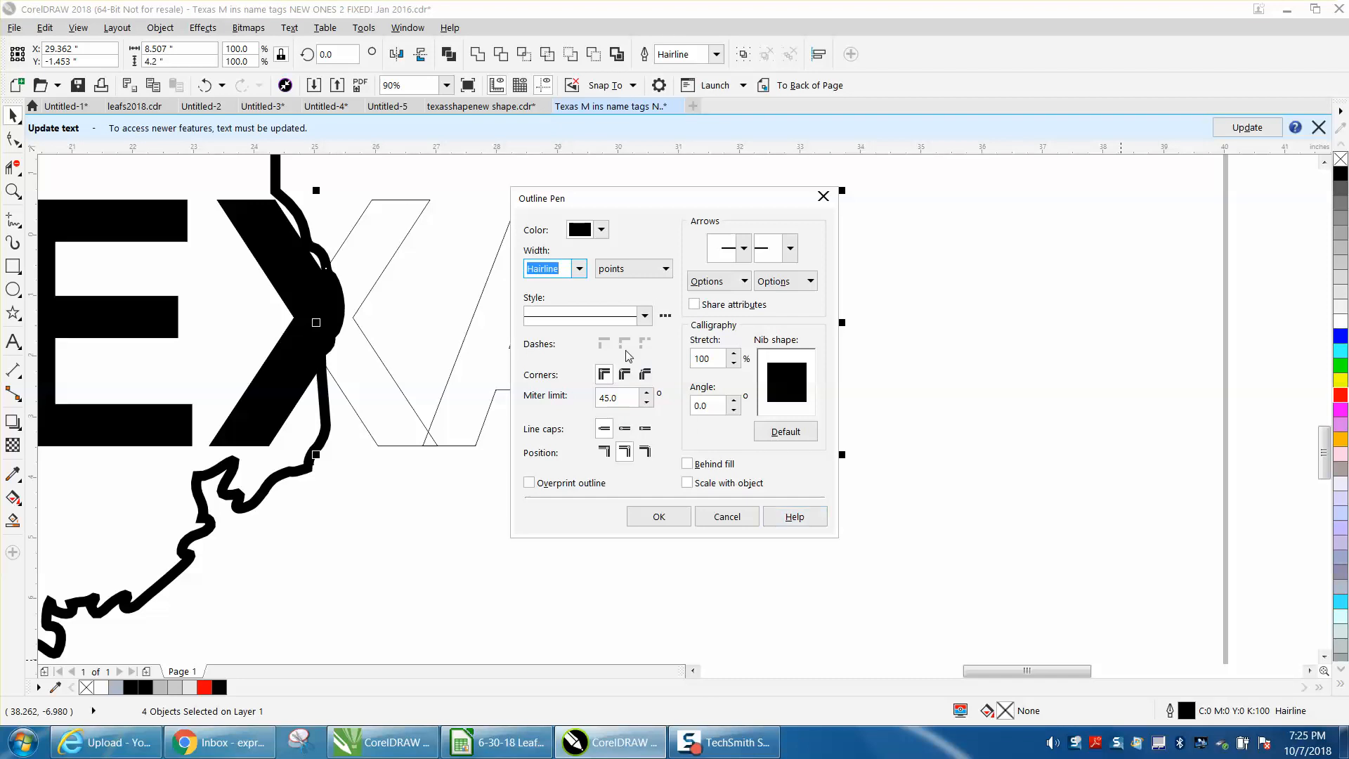
{"action": "left_click", "coordinate": [700, 485]}
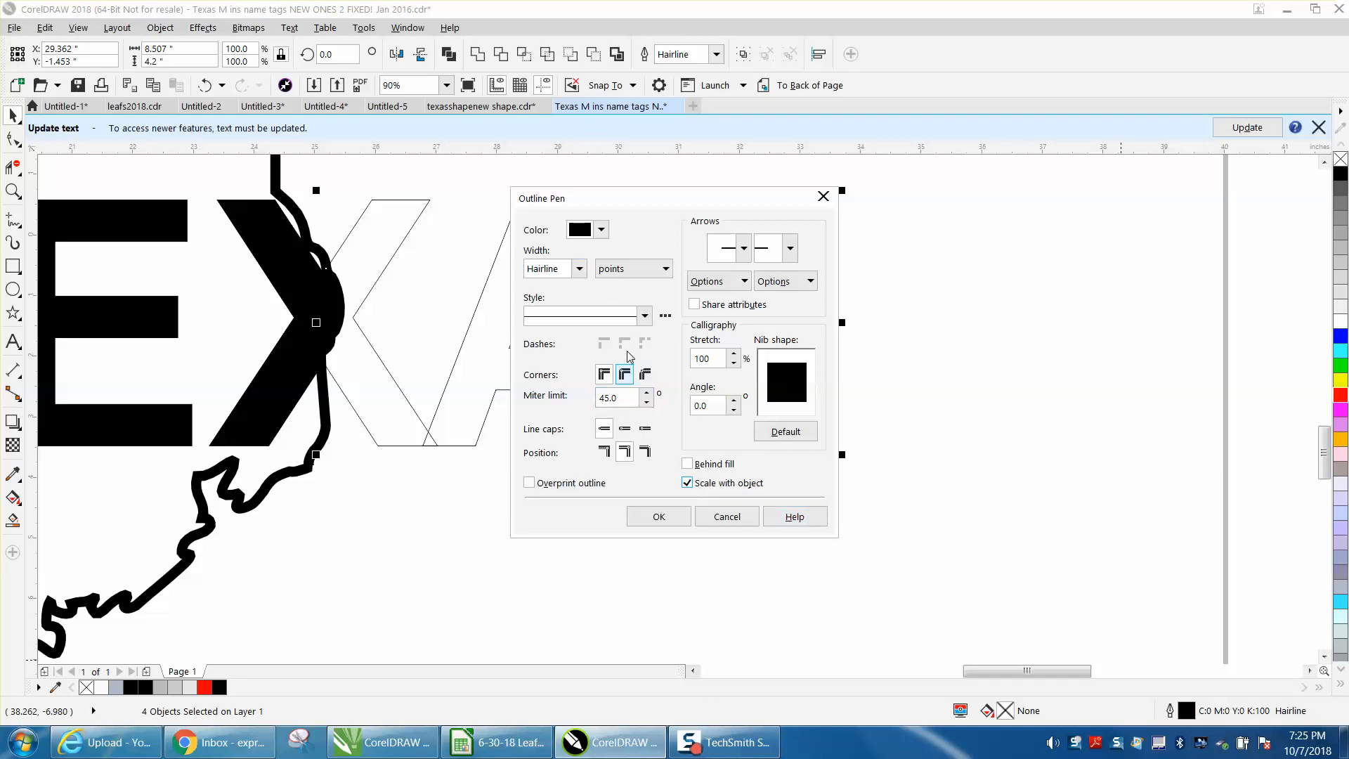
{"action": "left_click", "coordinate": [579, 269]}
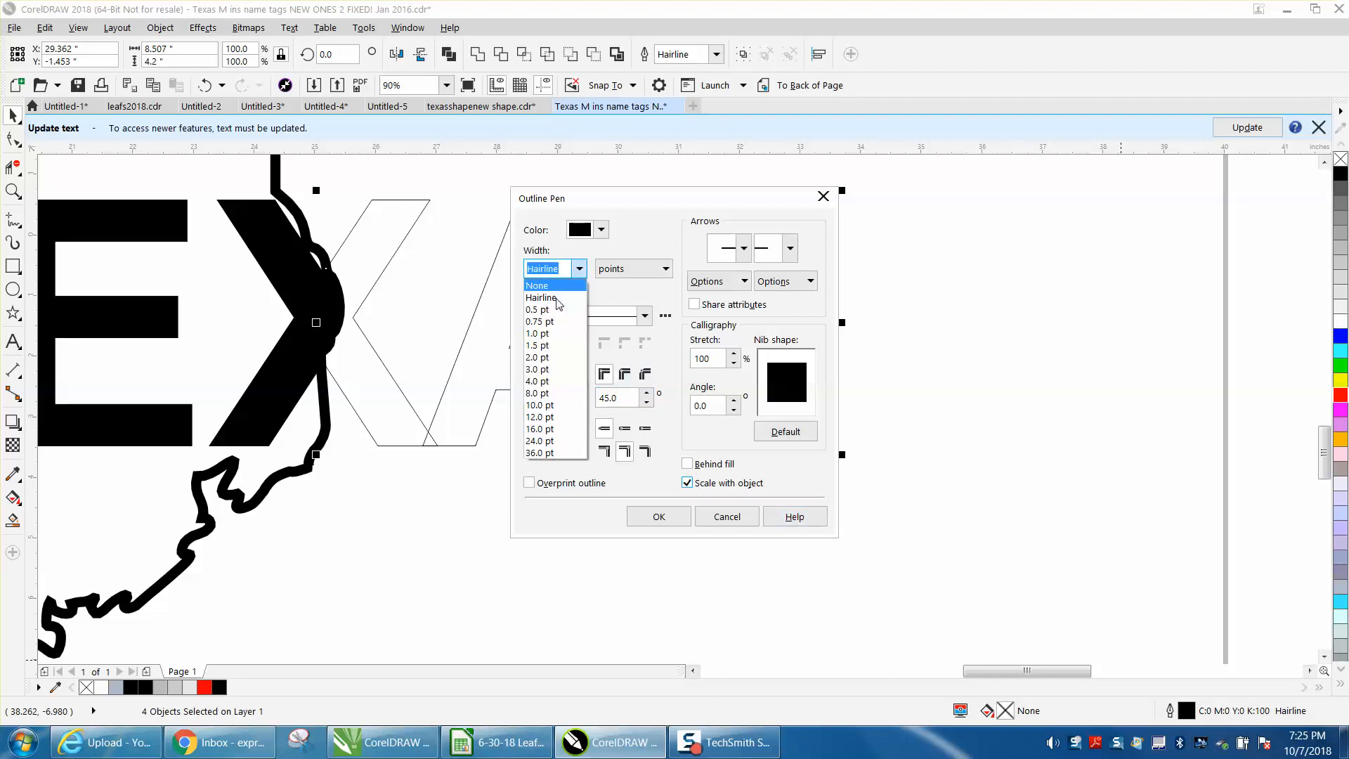
{"action": "left_click", "coordinate": [555, 417]}
{"action": "left_click", "coordinate": [659, 517]}
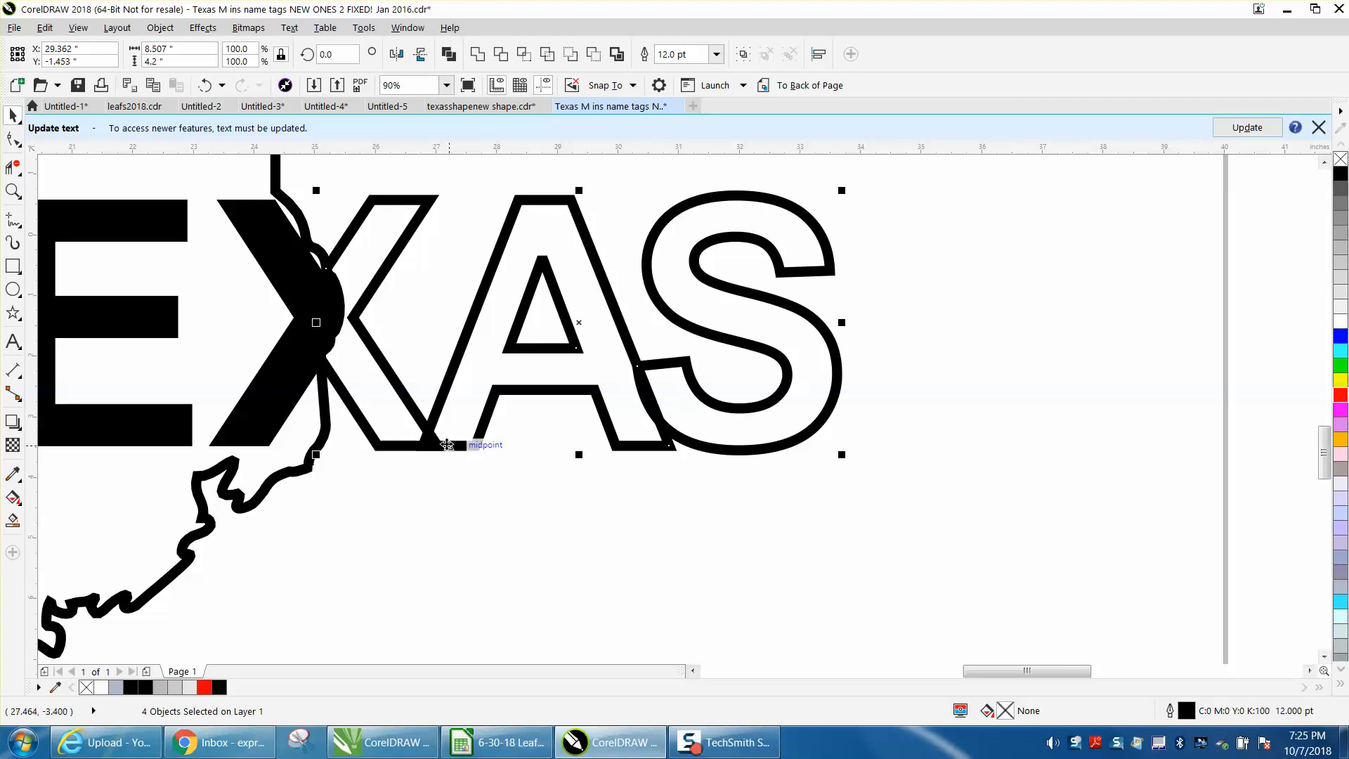
Delete the overlapping line segments where the X and A cross at their base with Virtual Segment Delete
{"action": "left_click", "coordinate": [12, 167]}
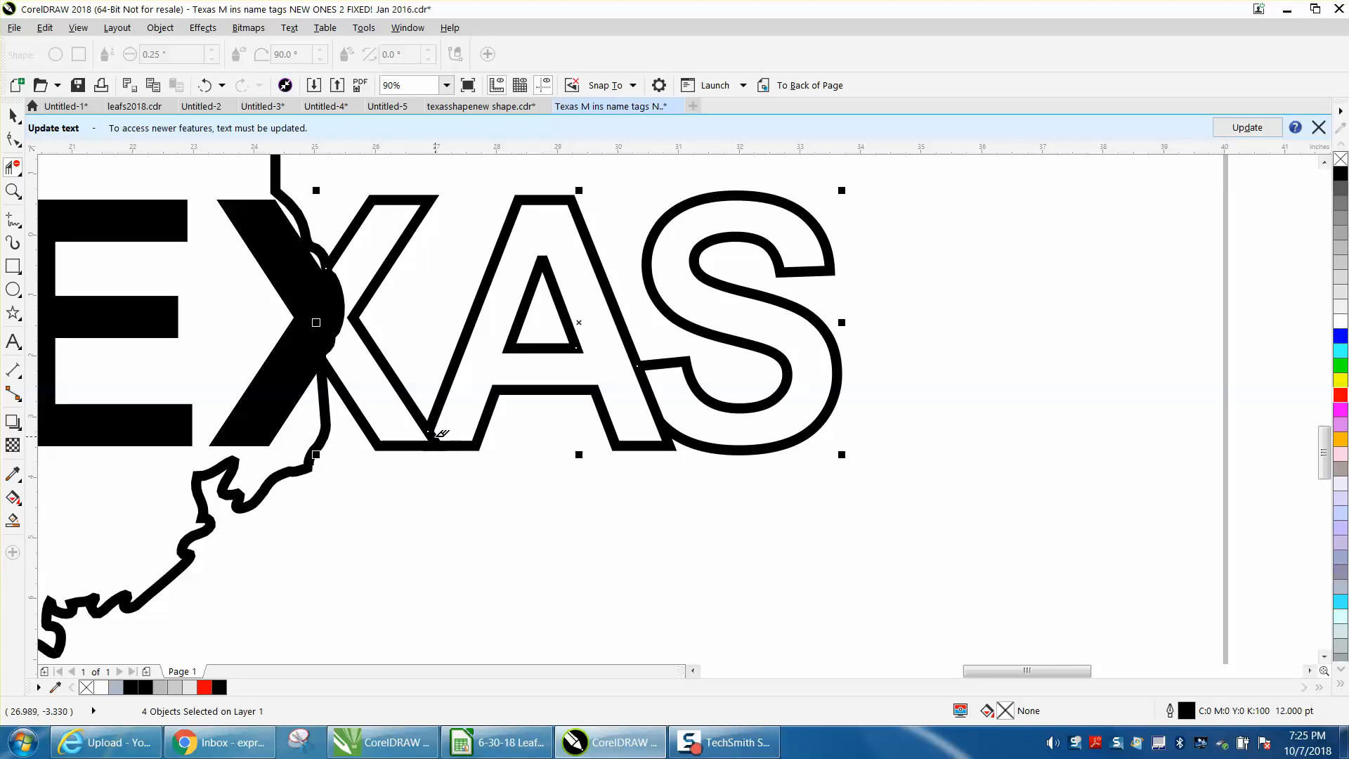
{"action": "left_click", "coordinate": [433, 437]}
{"action": "scroll", "coordinate": [505, 454], "scroll_direction": "down", "scroll_amount": 4}
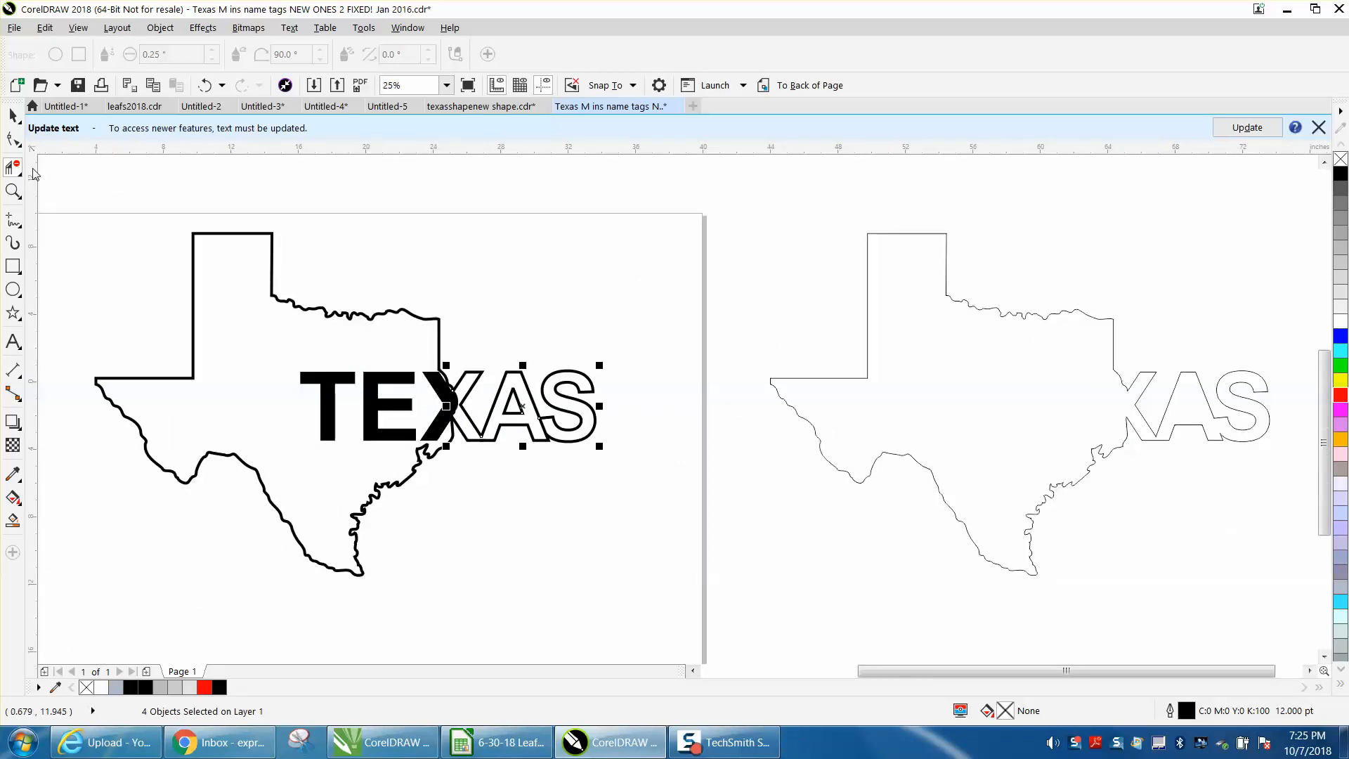
{"action": "left_click", "coordinate": [13, 114]}
{"action": "left_click", "coordinate": [741, 315]}
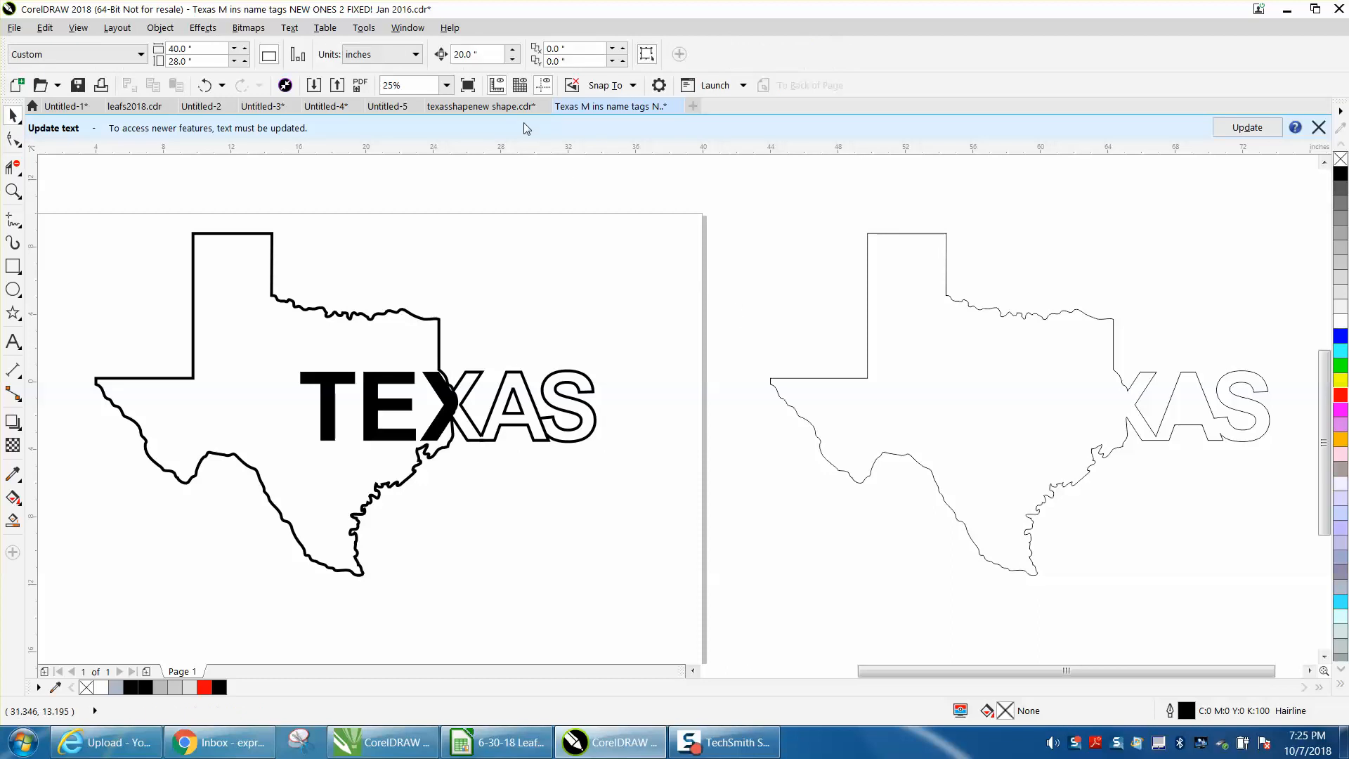
Color the boundary curve's outline red and move it 40 inches left, back over the original artwork
{"action": "left_click", "coordinate": [868, 344]}
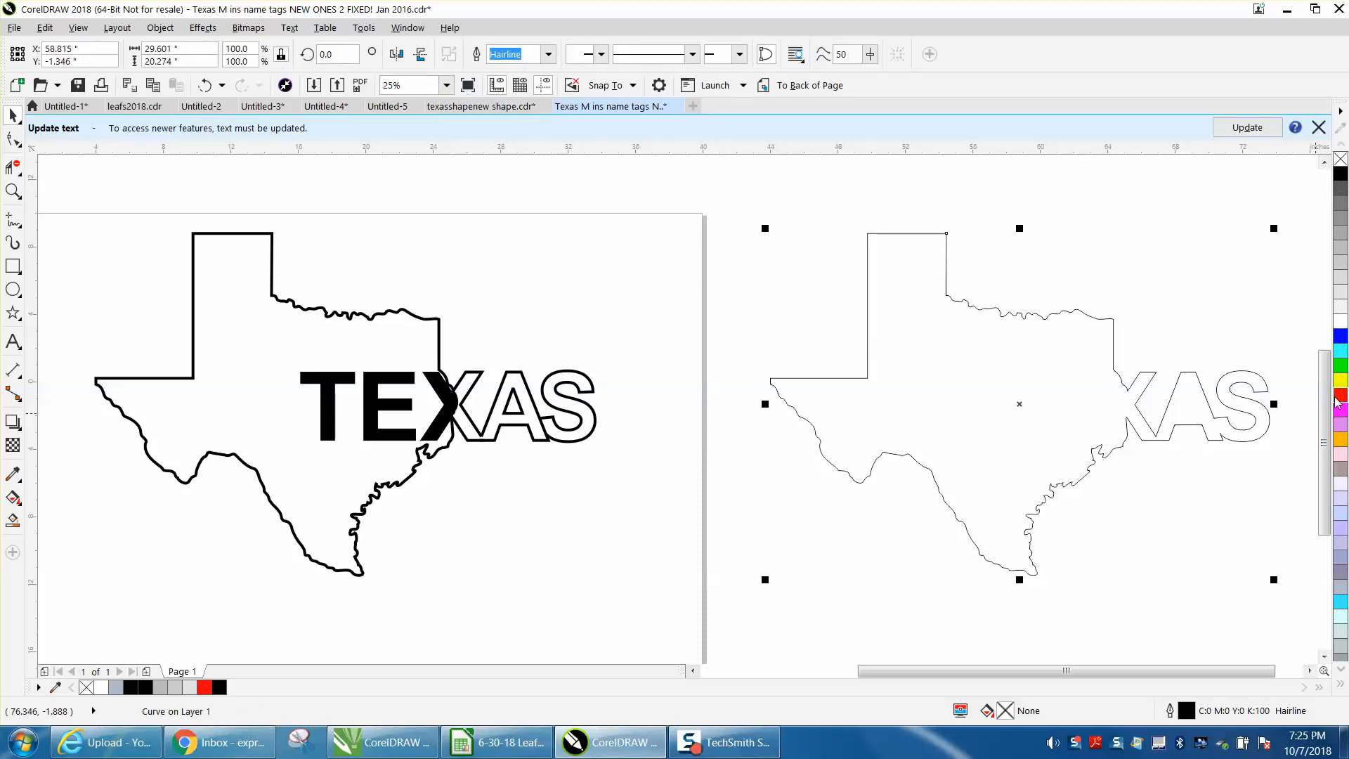
{"action": "right_click", "coordinate": [1337, 398]}
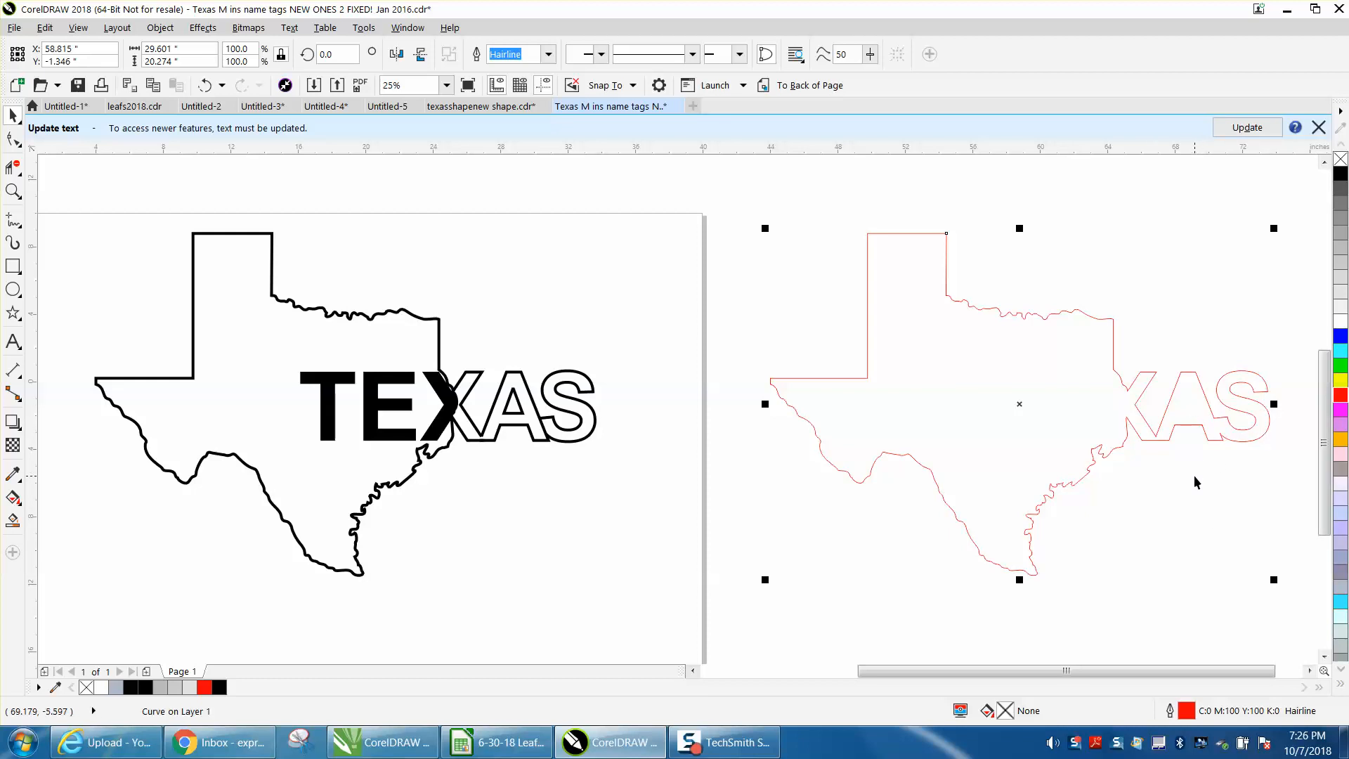
{"action": "key", "text": "Left"}
{"action": "key", "text": "Left"}
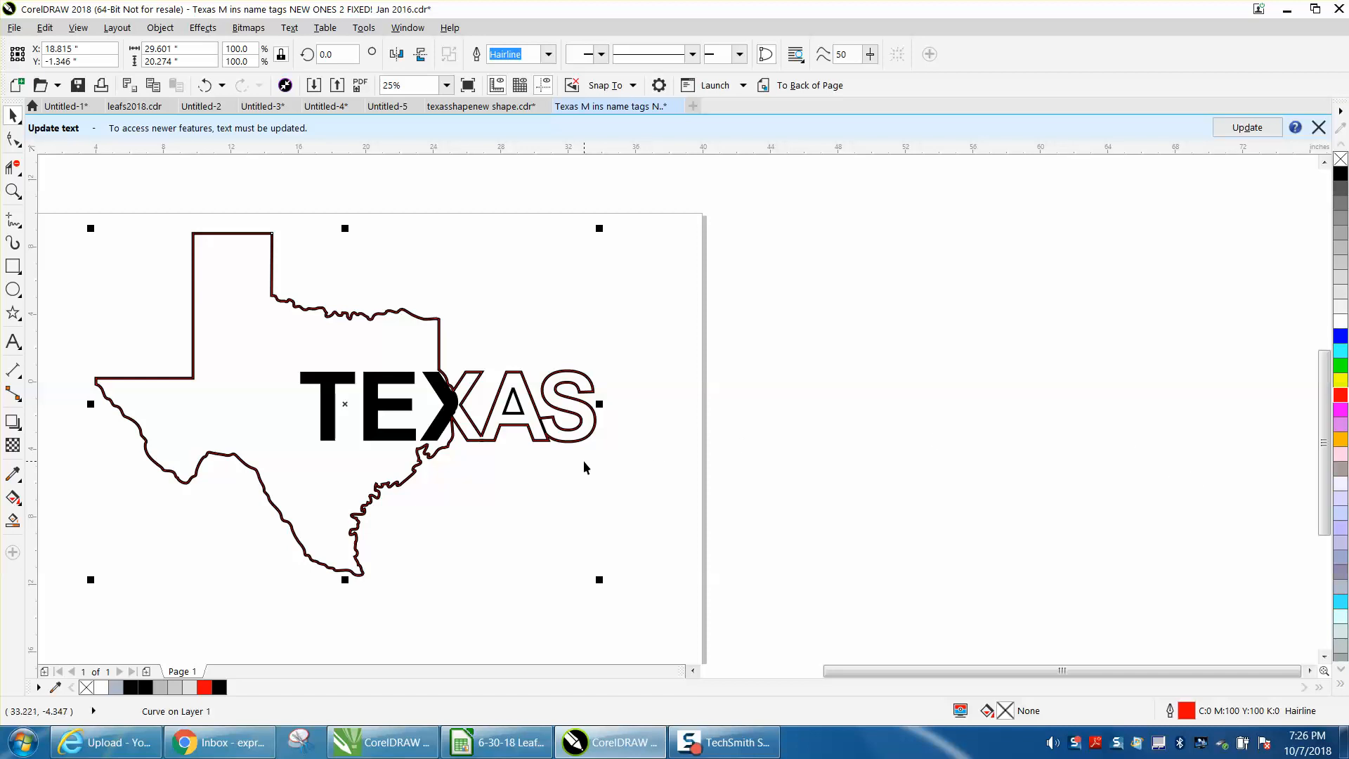
{"action": "left_click", "coordinate": [13, 191]}
{"action": "left_click_drag", "start_coordinate": [381, 312], "coordinate": [706, 498]}
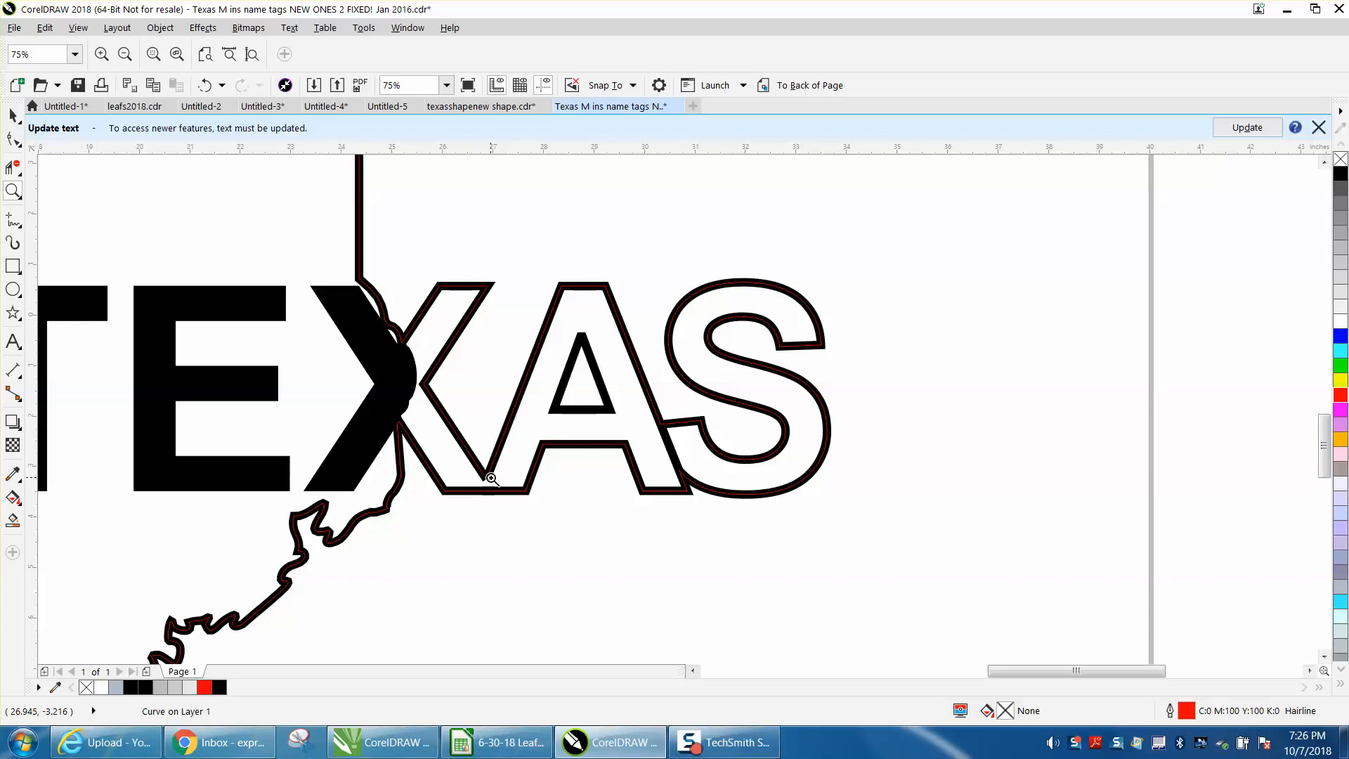
Undo the boundary coloring, segment deletions and 12 pt outline back to the hairline XAS curves, keeping the A's inner triangle centred
{"action": "left_click", "coordinate": [204, 85]}
{"action": "left_click", "coordinate": [204, 85]}
{"action": "left_click", "coordinate": [204, 85]}
{"action": "left_click", "coordinate": [204, 85]}
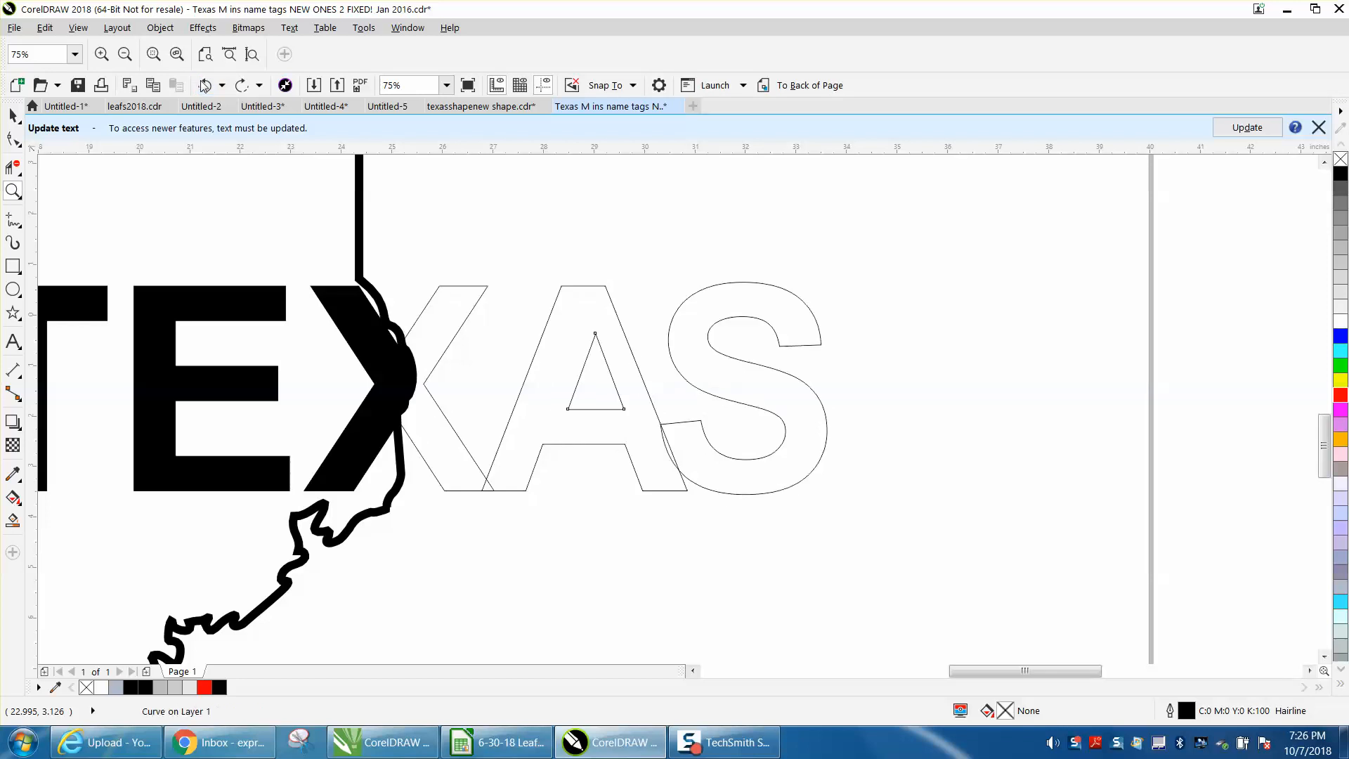
{"action": "left_click", "coordinate": [14, 113]}
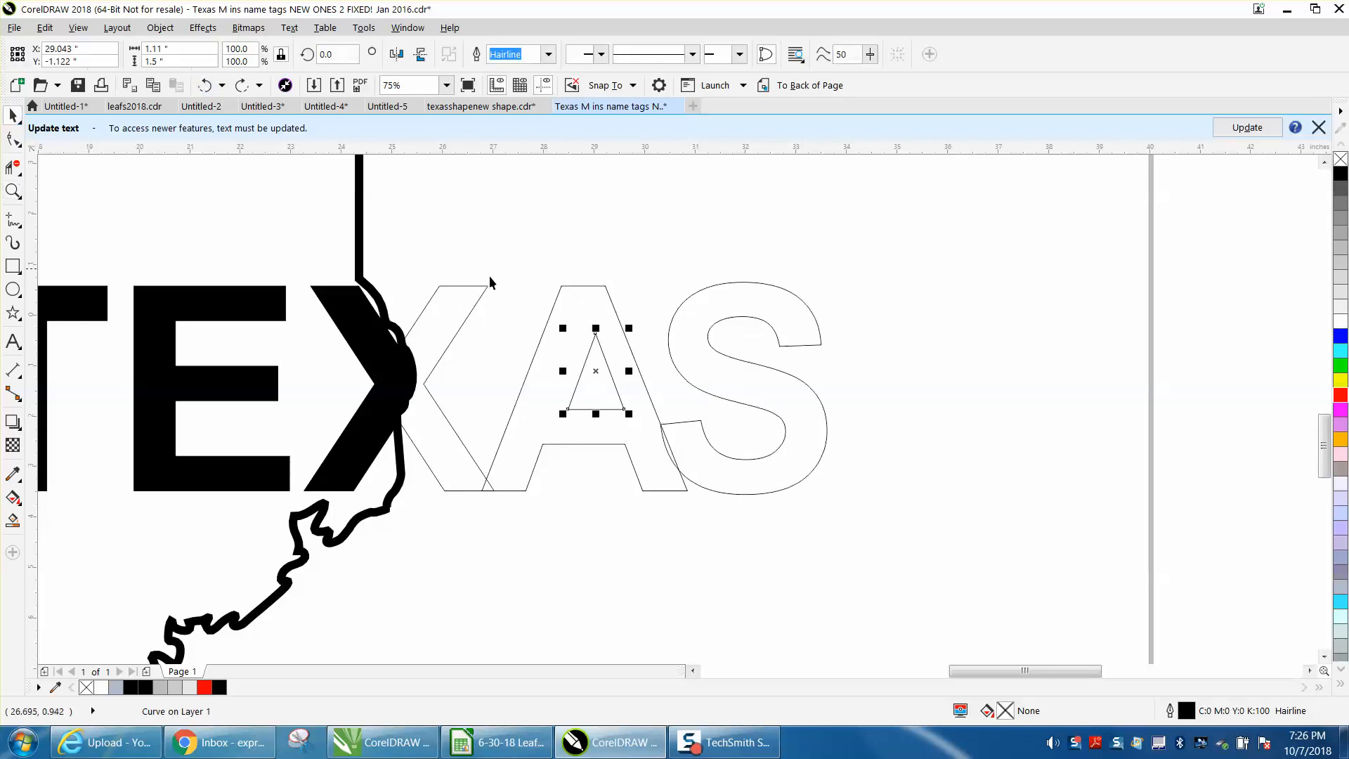
{"action": "left_click", "coordinate": [243, 85]}
Set the nudge distance to 0.25 inches and move the A, its inner triangle and the S 0.5 inches left, further over the X
{"action": "left_click_drag", "start_coordinate": [464, 264], "coordinate": [879, 532]}
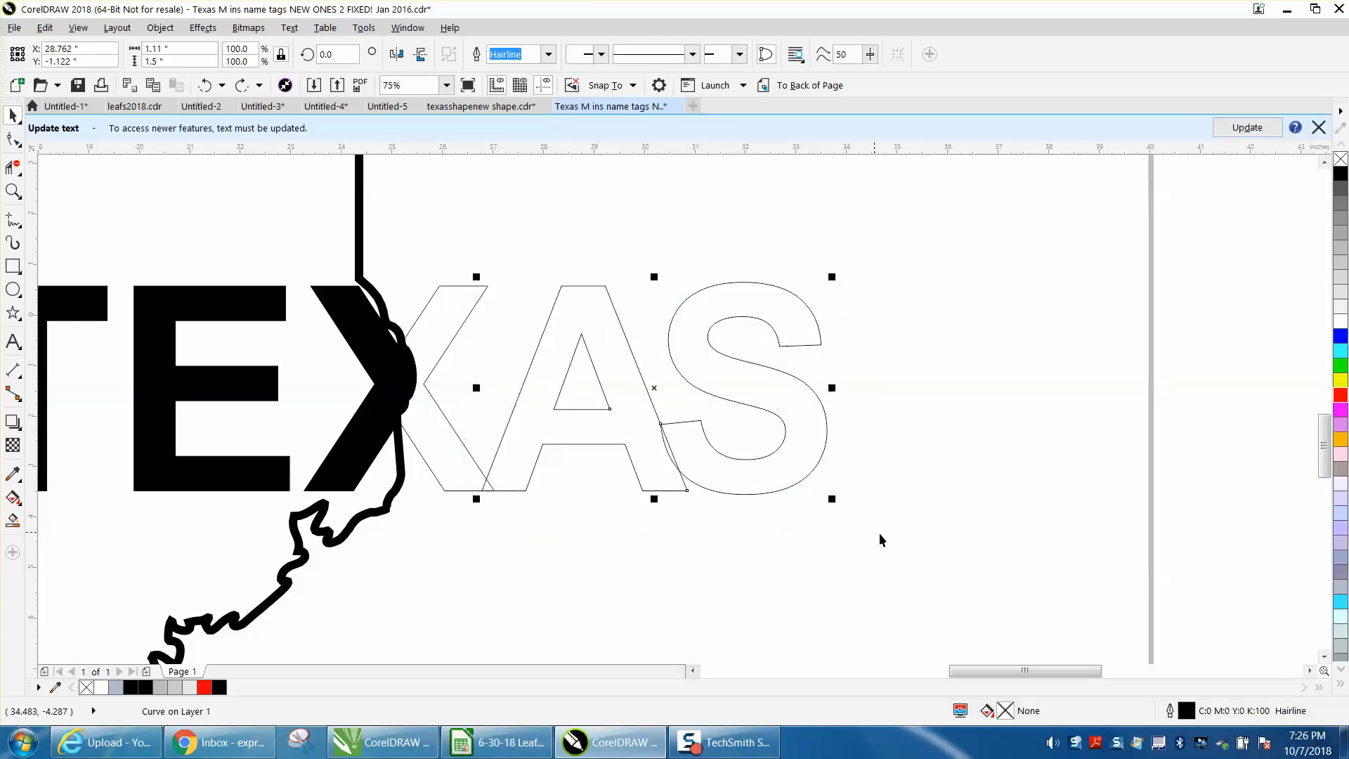
{"action": "left_click", "coordinate": [607, 248]}
{"action": "left_click", "coordinate": [469, 56]}
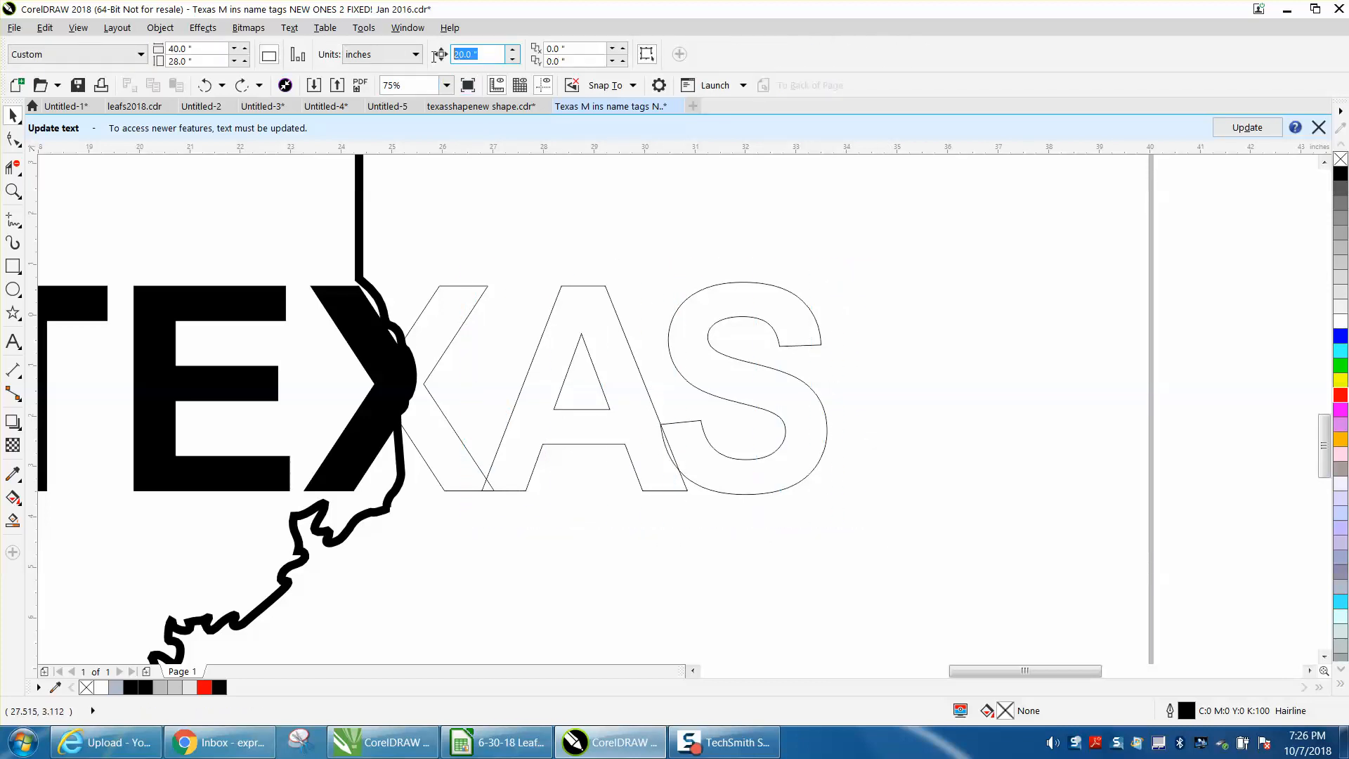
{"action": "type", "text": ".25"}
{"action": "left_click_drag", "start_coordinate": [949, 227], "coordinate": [605, 512]}
{"action": "left_click_drag", "start_coordinate": [442, 517], "coordinate": [444, 517]}
{"action": "key", "text": "Left"}
{"action": "key", "text": "Left"}
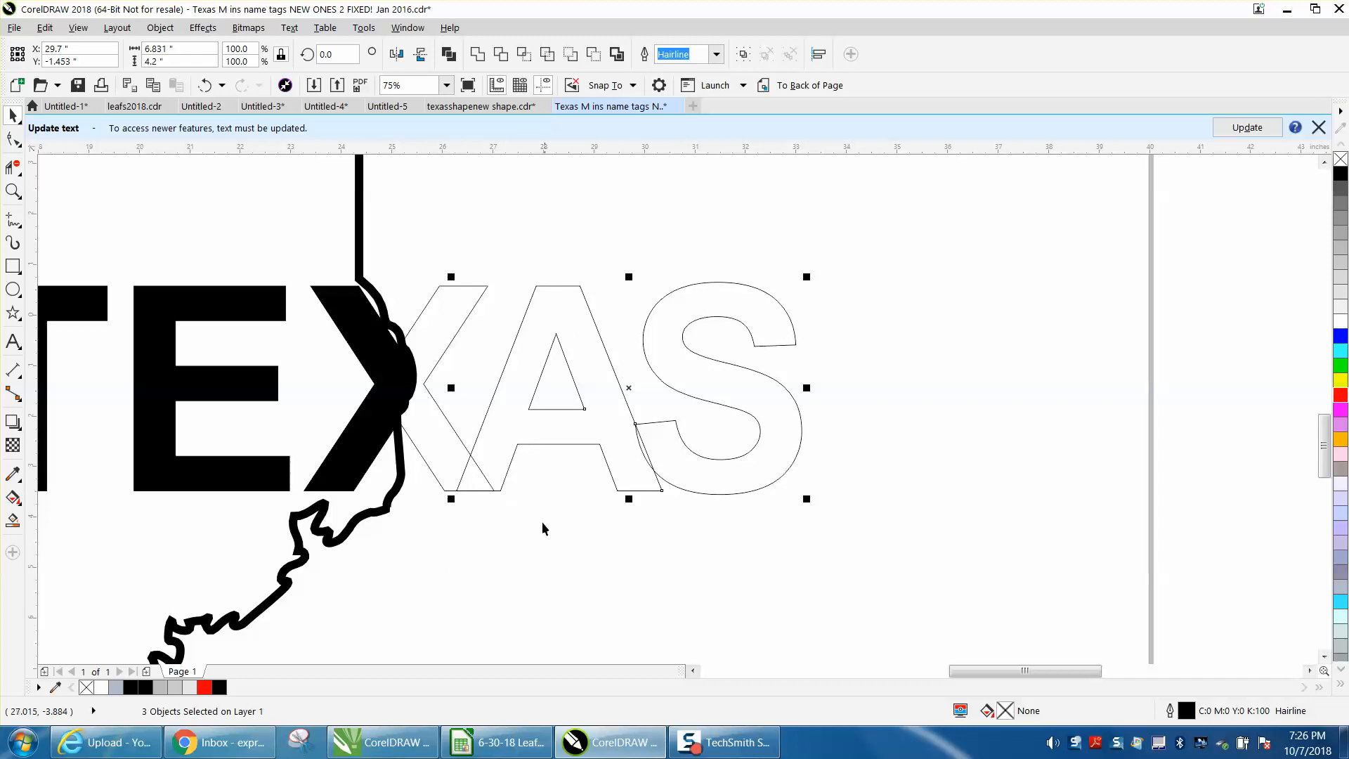
Delete the old boundary curve beside the page and create a new boundary around the Texas artwork on the page
{"action": "scroll", "coordinate": [594, 506], "scroll_direction": "down", "scroll_amount": 4}
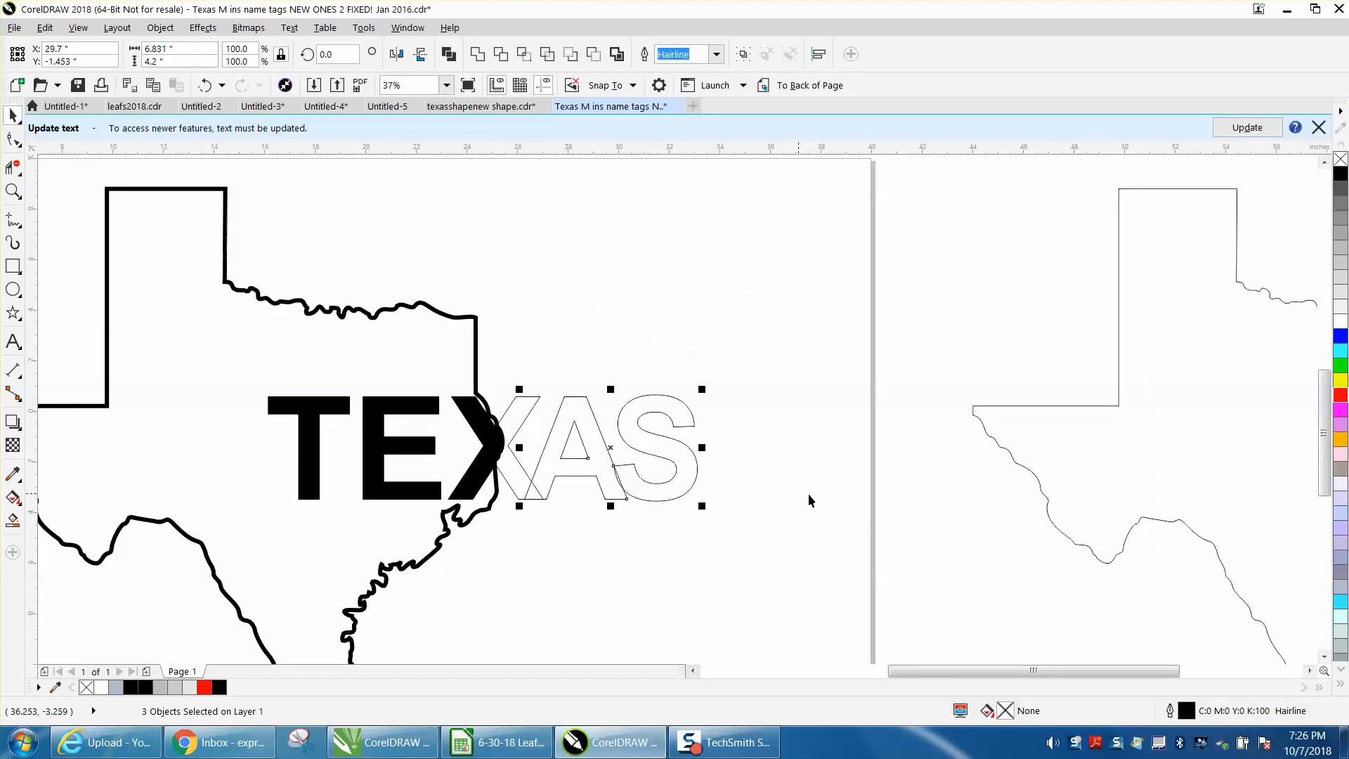
{"action": "left_click", "coordinate": [905, 472]}
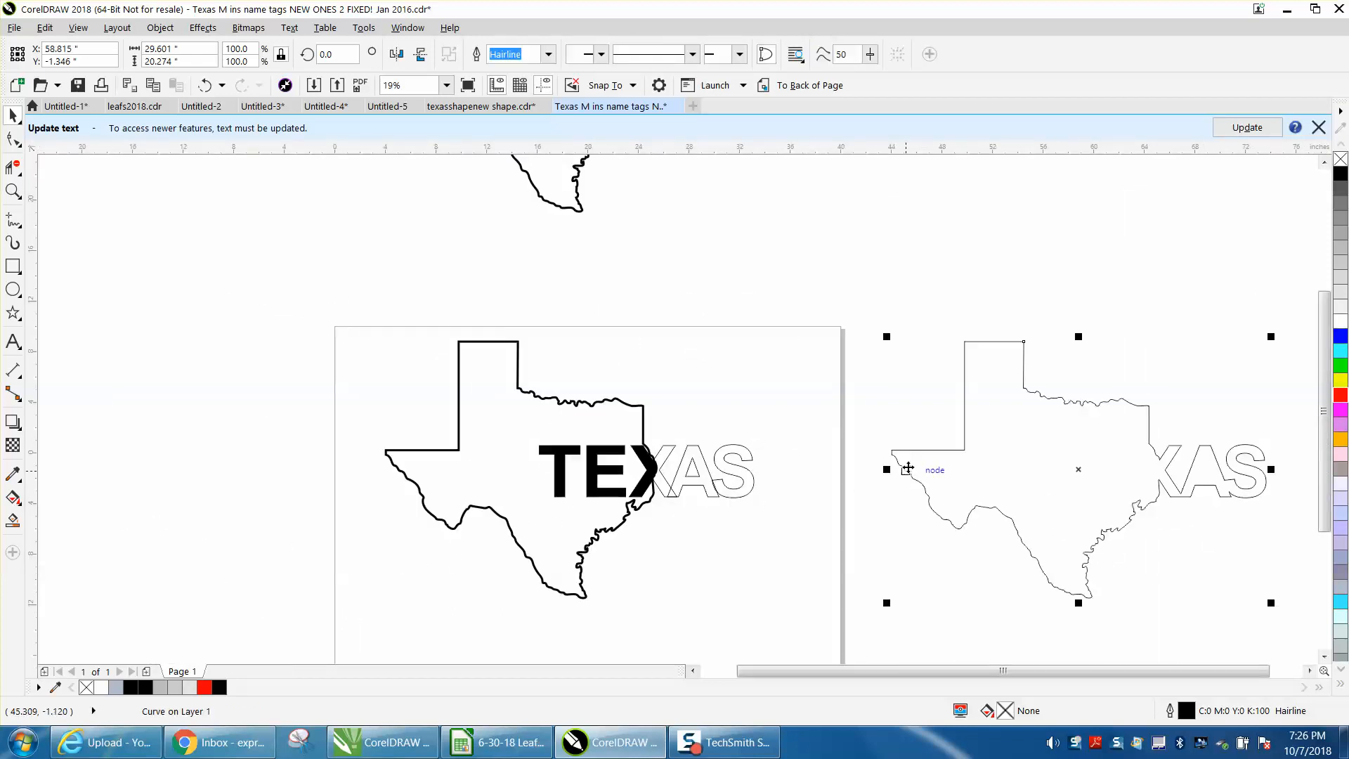
{"action": "key", "text": "Delete"}
{"action": "left_click_drag", "start_coordinate": [369, 305], "coordinate": [868, 645]}
{"action": "left_click", "coordinate": [617, 54]}
{"action": "left_click", "coordinate": [649, 221]}
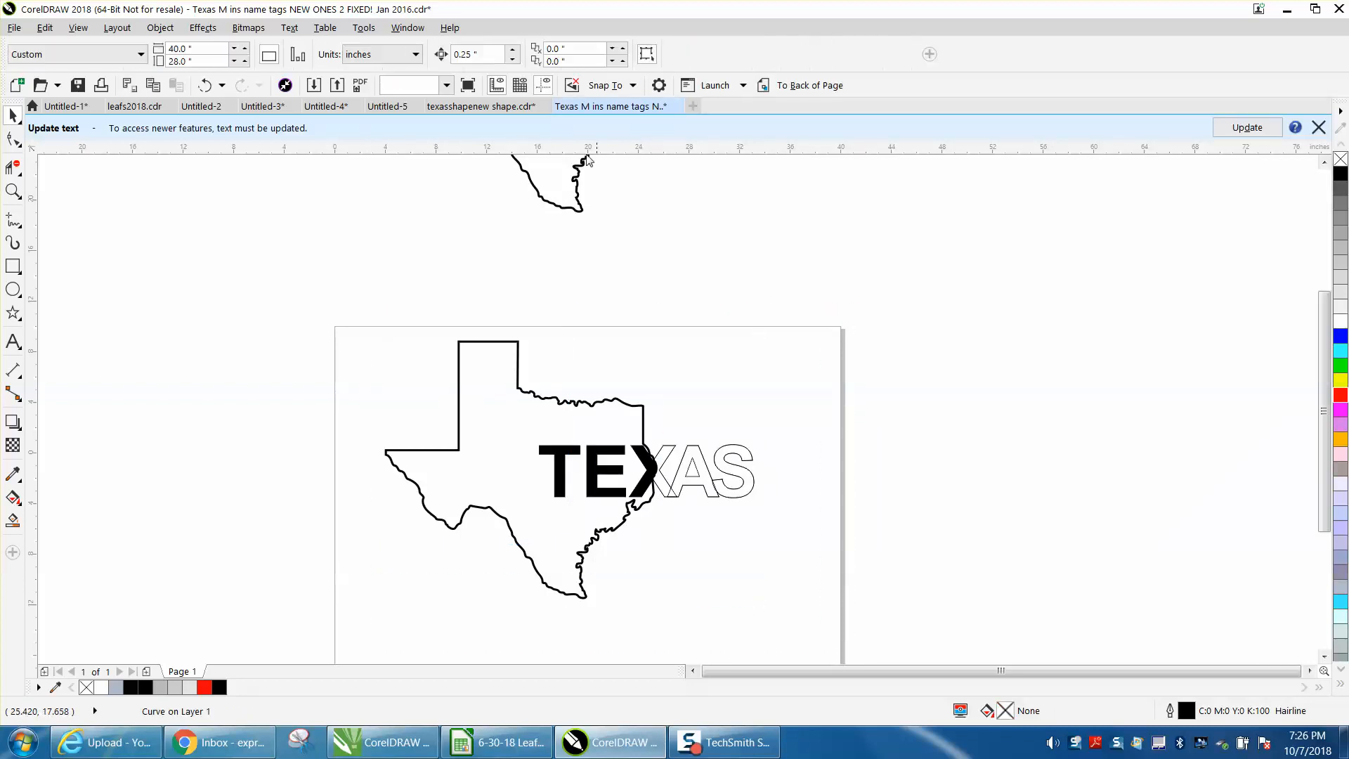
Set the nudge distance to 25 inches and move the new boundary curve 50 inches right, clear of the artwork
{"action": "left_click_drag", "start_coordinate": [488, 52], "coordinate": [454, 53]}
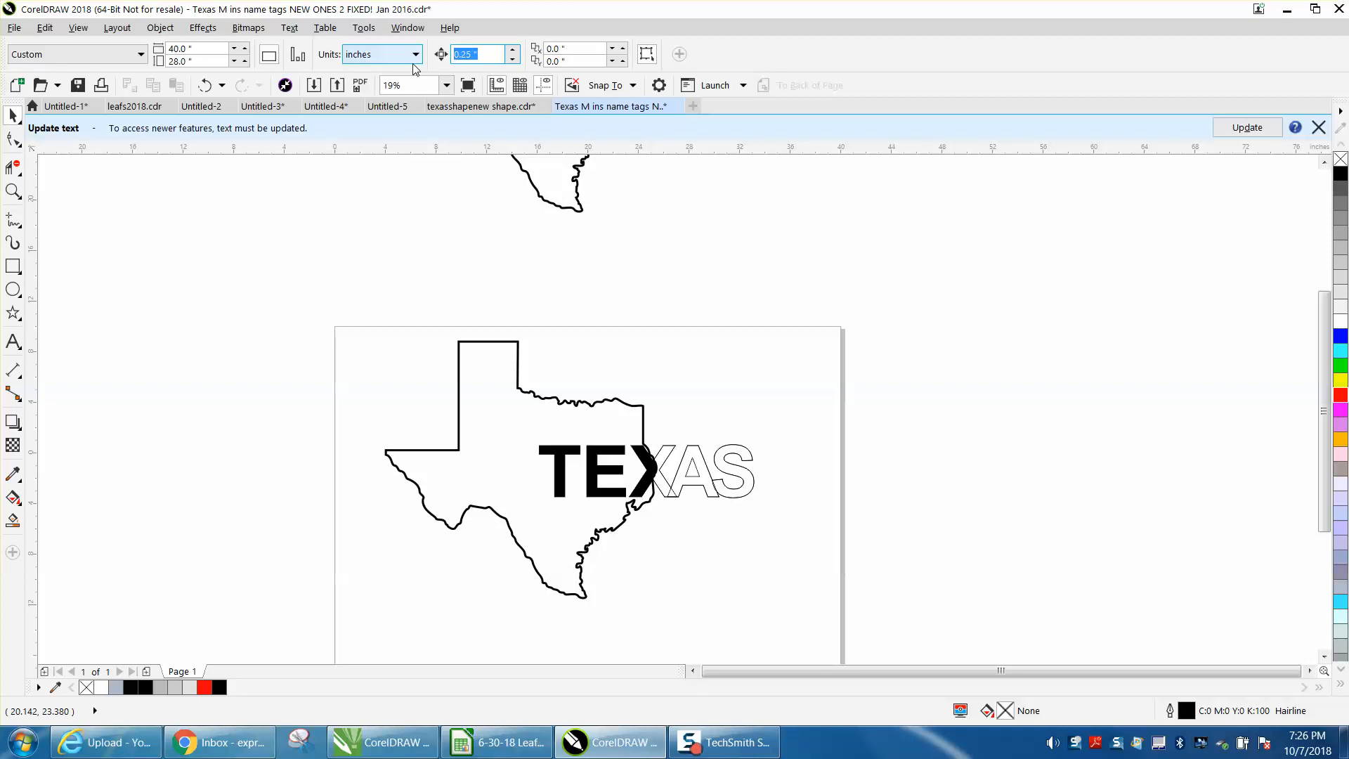
{"action": "type", "text": "25"}
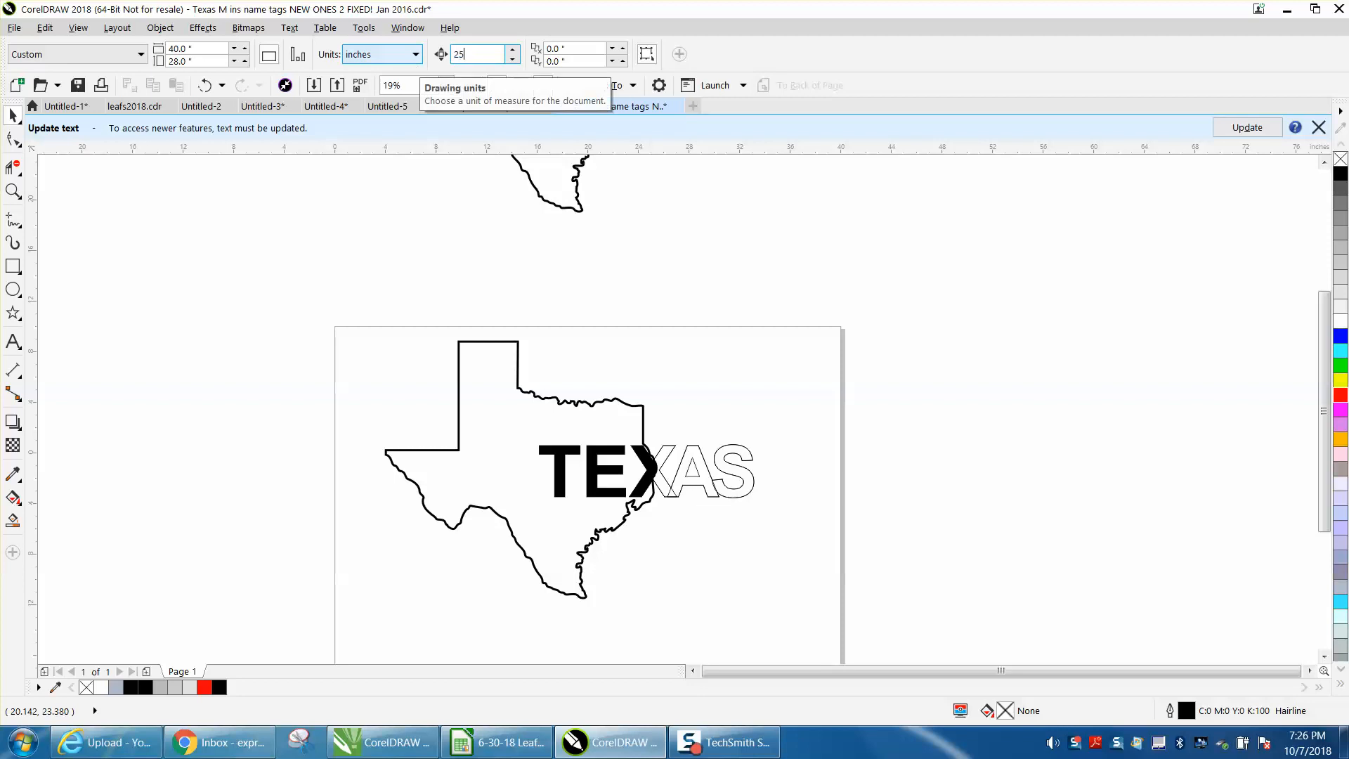
{"action": "left_click", "coordinate": [749, 451]}
{"action": "key", "text": "Right"}
{"action": "key", "text": "Right"}
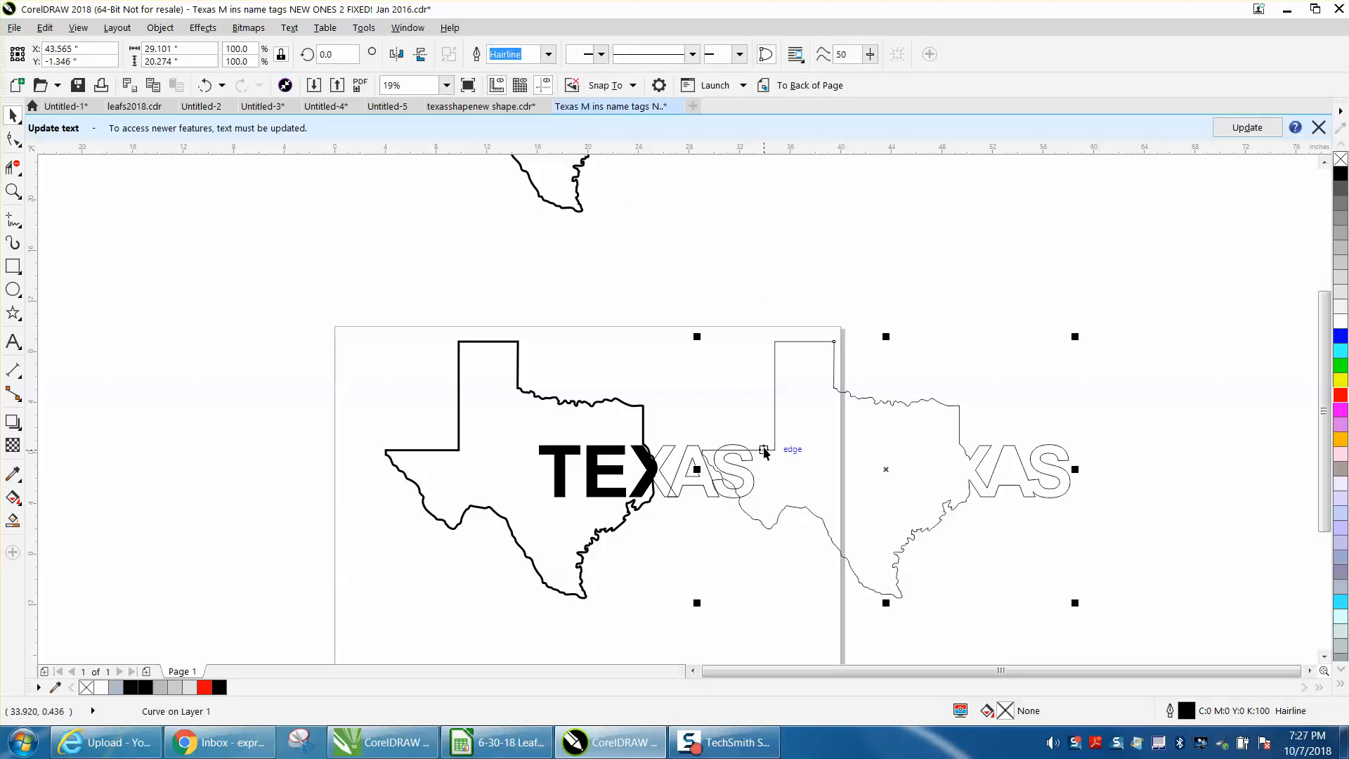
Give the original XAS letter curves on the page a 12 pt outline
{"action": "left_click", "coordinate": [758, 459]}
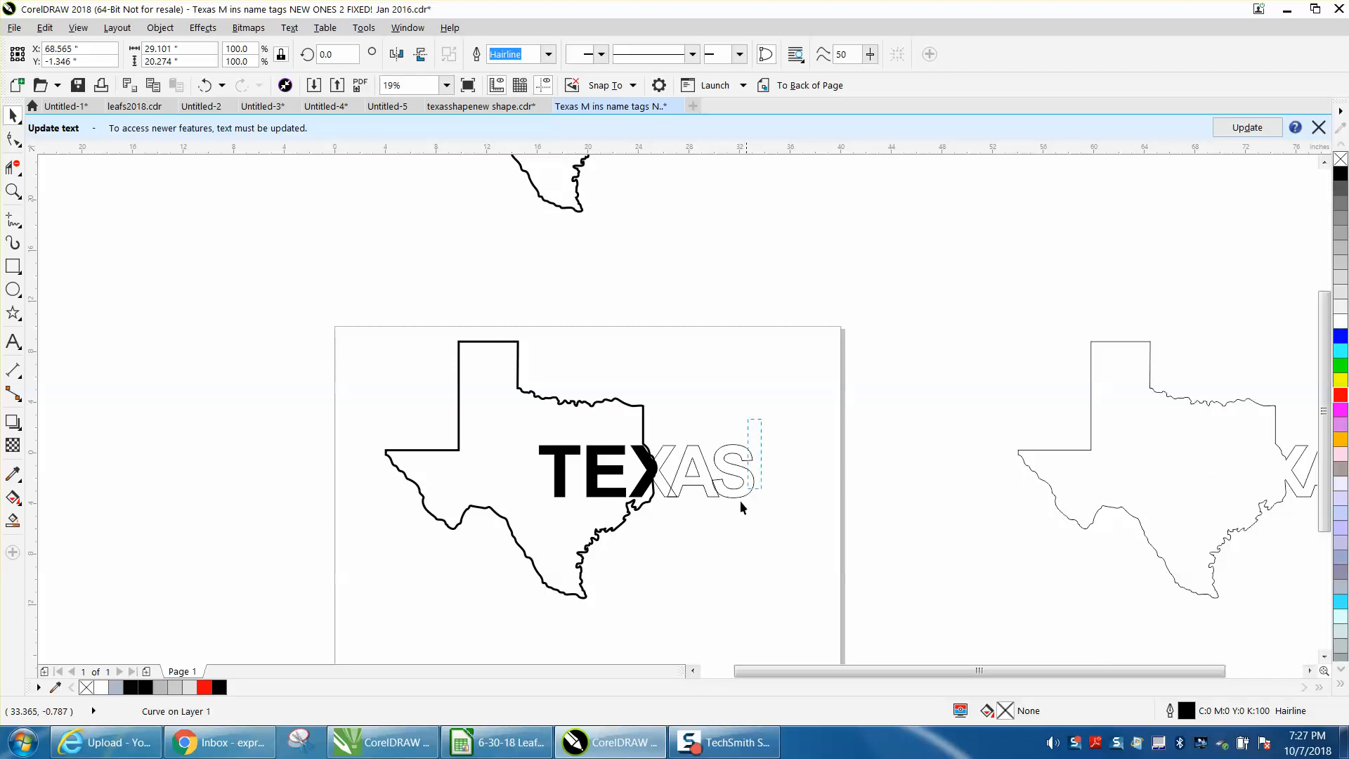
{"action": "left_click", "coordinate": [646, 511]}
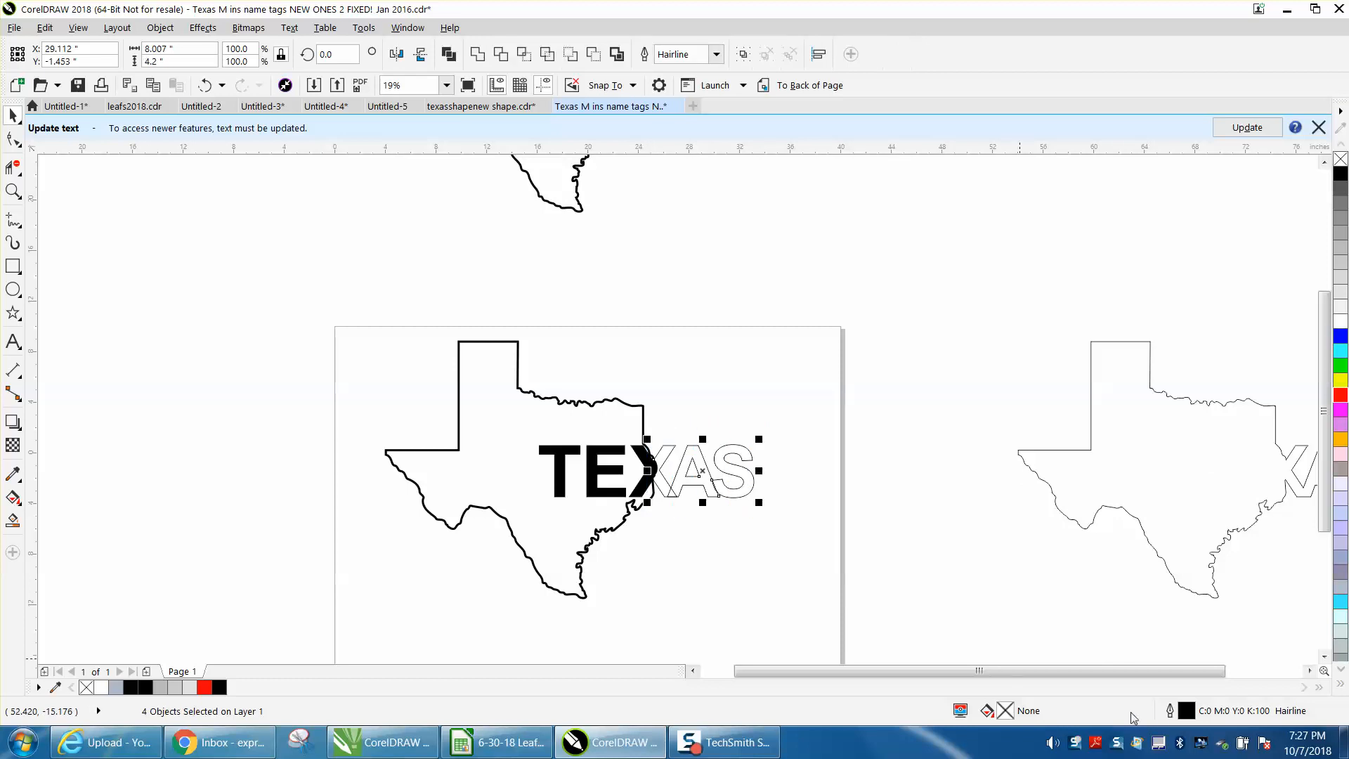
{"action": "double_click", "coordinate": [1183, 712]}
{"action": "left_click", "coordinate": [581, 271]}
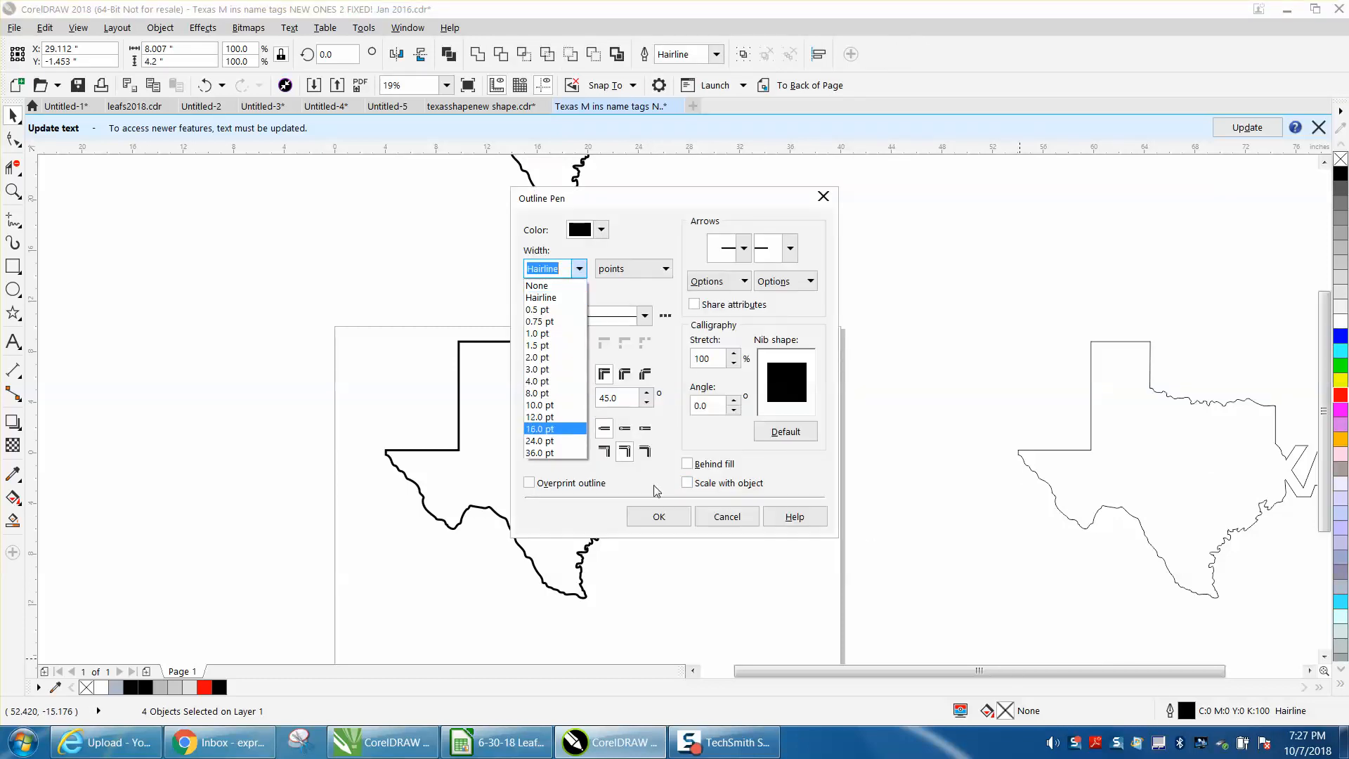
{"action": "left_click", "coordinate": [688, 486]}
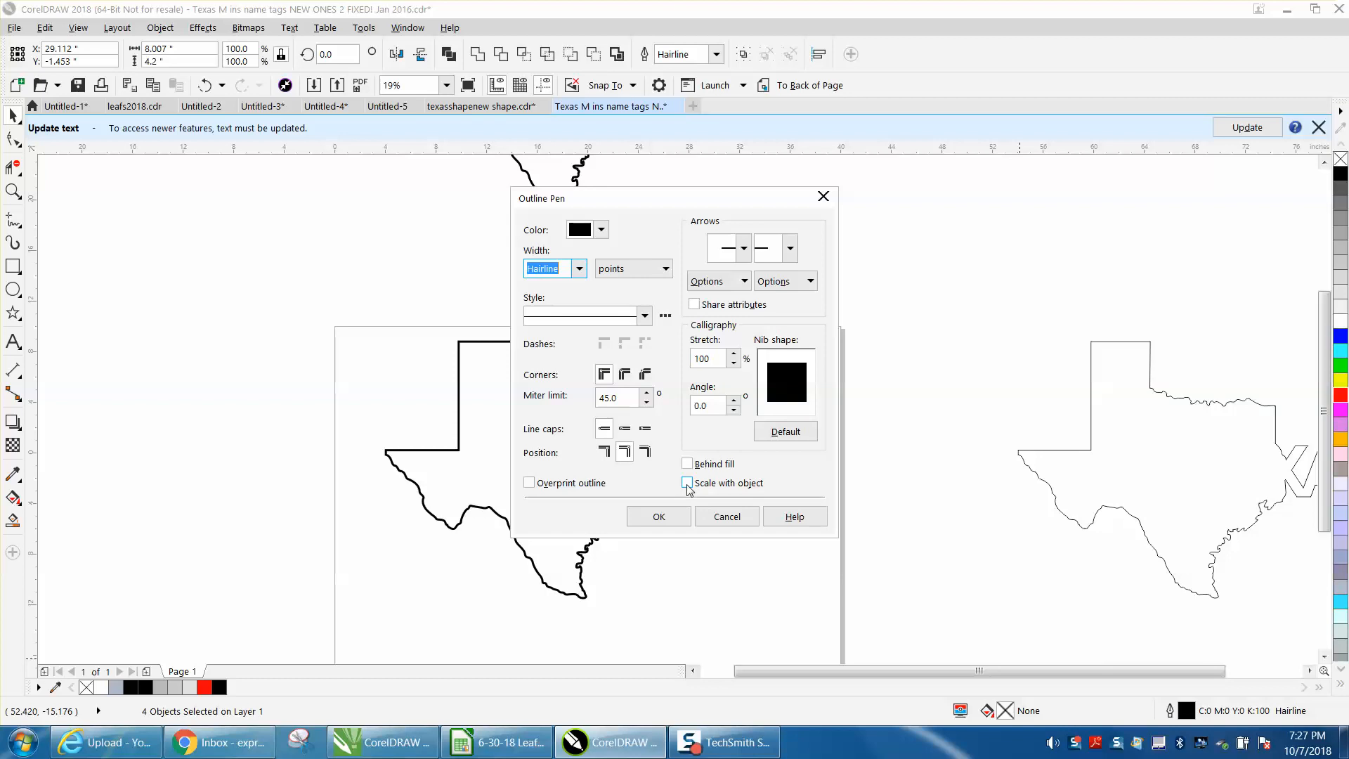
{"action": "left_click", "coordinate": [580, 272]}
{"action": "left_click", "coordinate": [542, 416]}
{"action": "left_click", "coordinate": [658, 517]}
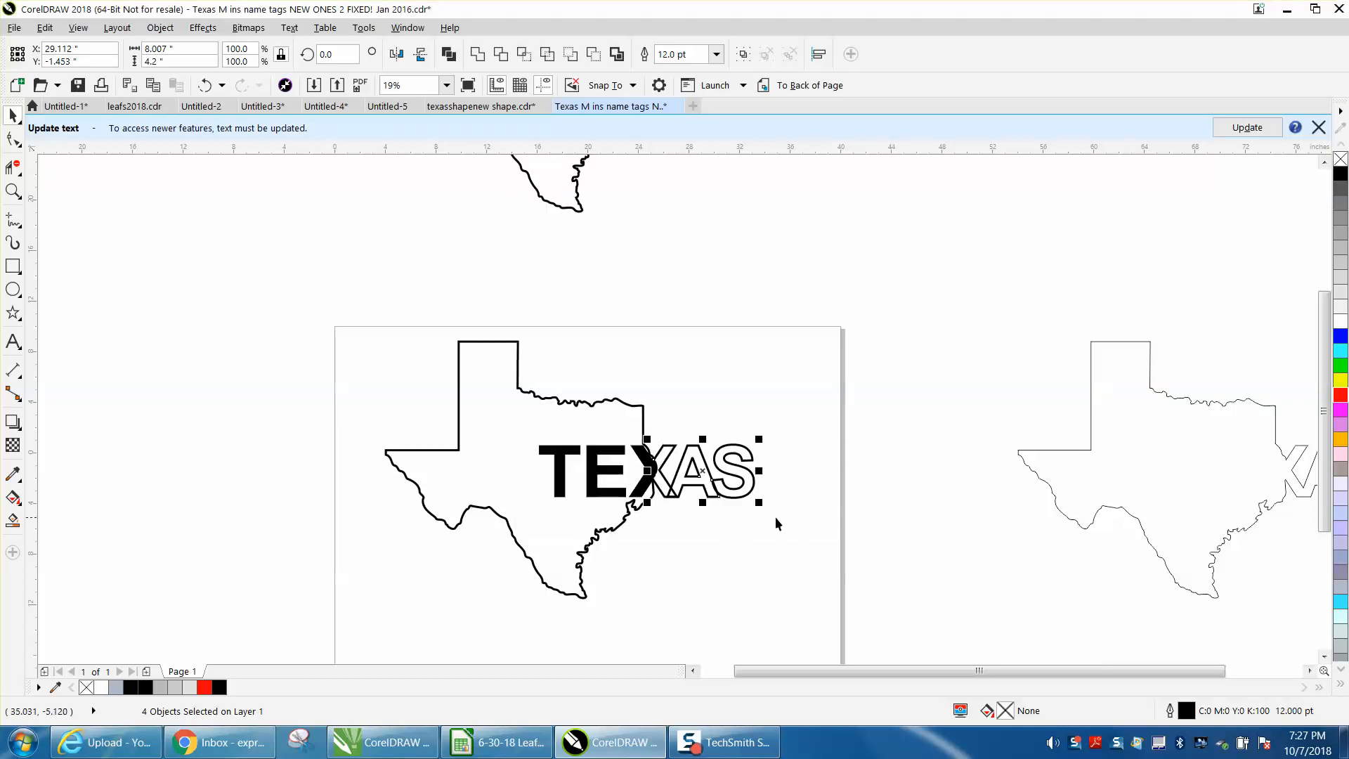
Delete the overlapping line segments where the X, A and S cross with Virtual Segment Delete
{"action": "left_click_drag", "start_coordinate": [601, 441], "coordinate": [855, 593]}
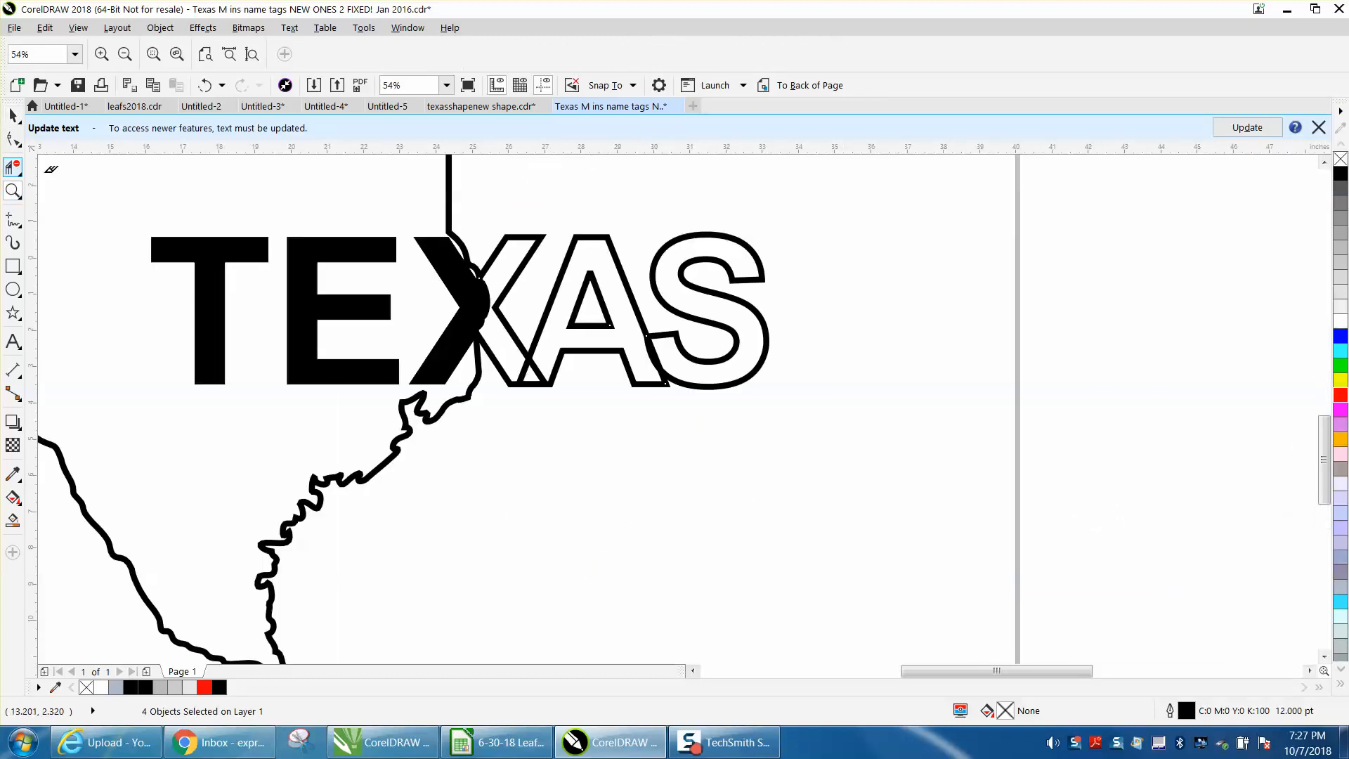
{"action": "left_click", "coordinate": [13, 167]}
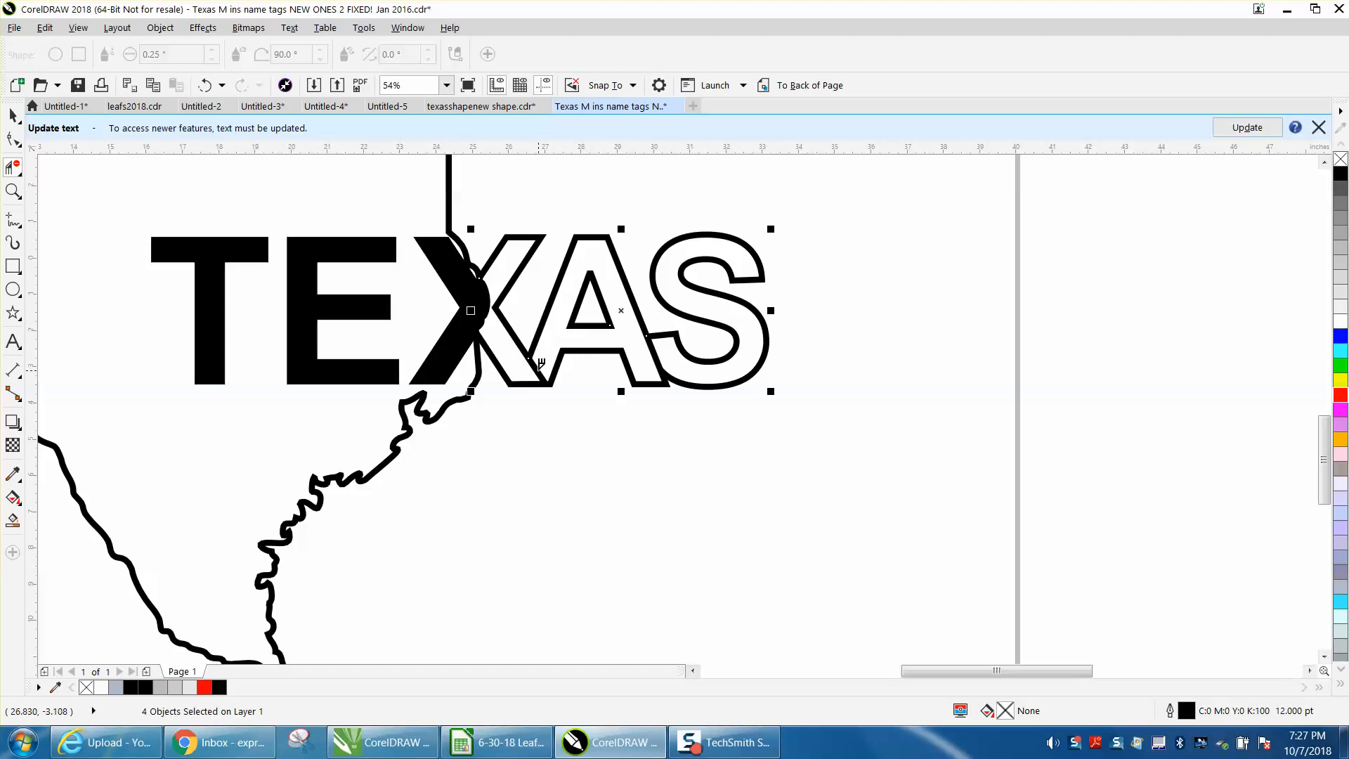
{"action": "scroll", "coordinate": [577, 405], "scroll_direction": "down", "scroll_amount": 4}
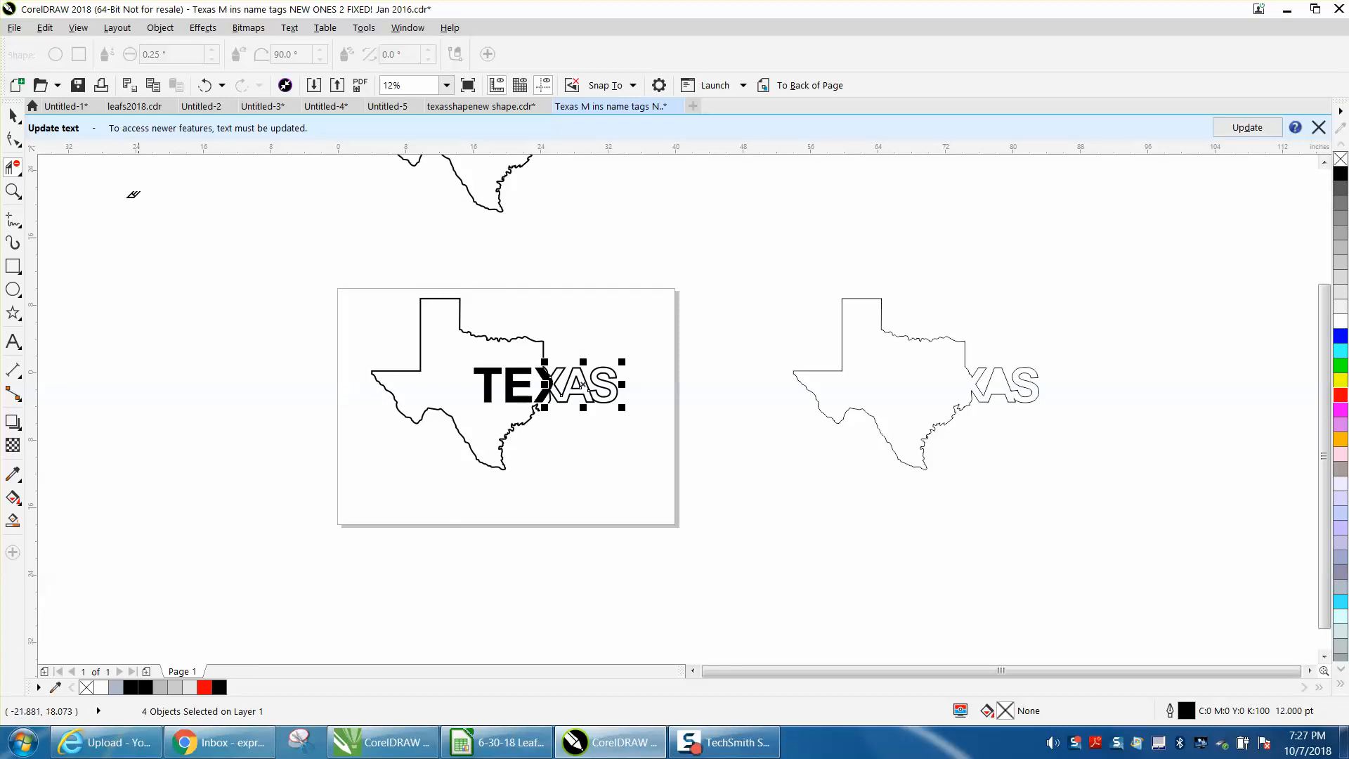
Color the outline of the boundary curve beside the page red
{"action": "left_click", "coordinate": [12, 115]}
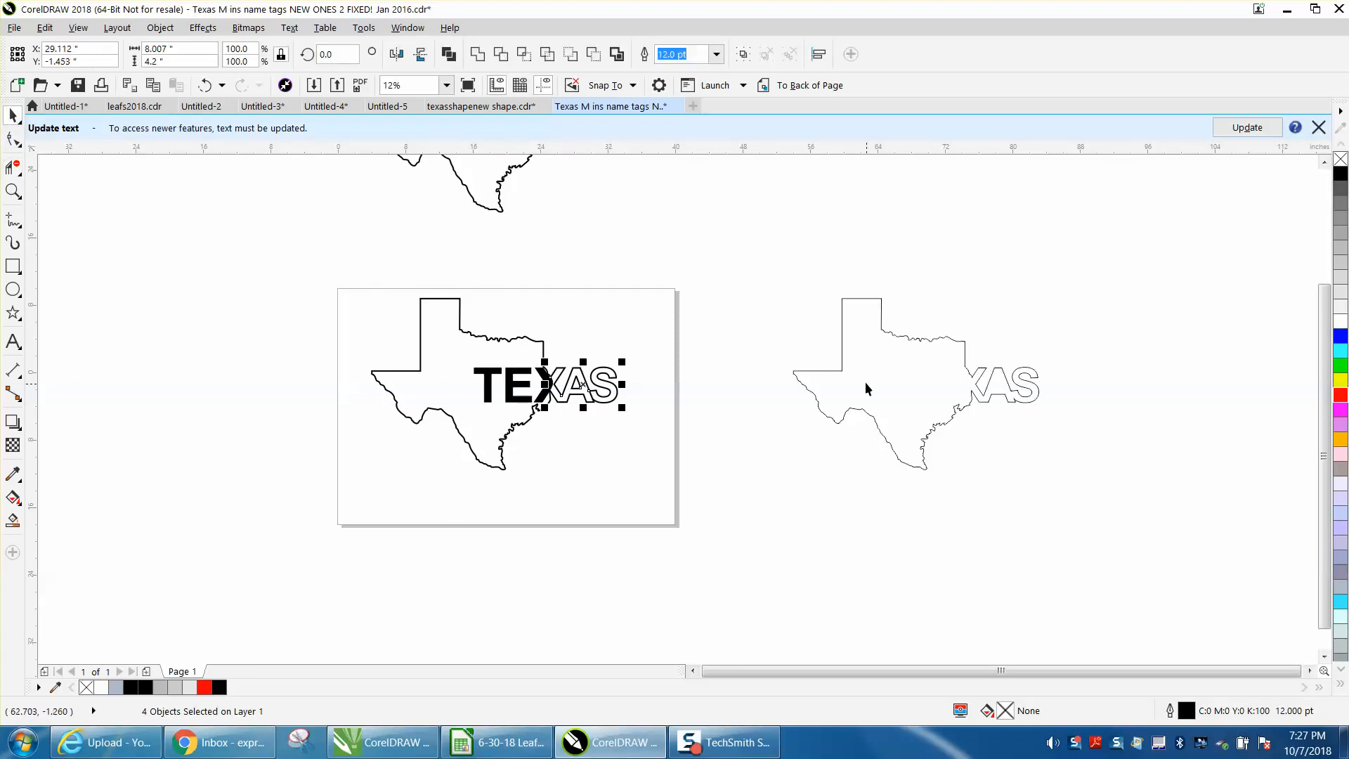
{"action": "left_click", "coordinate": [843, 369]}
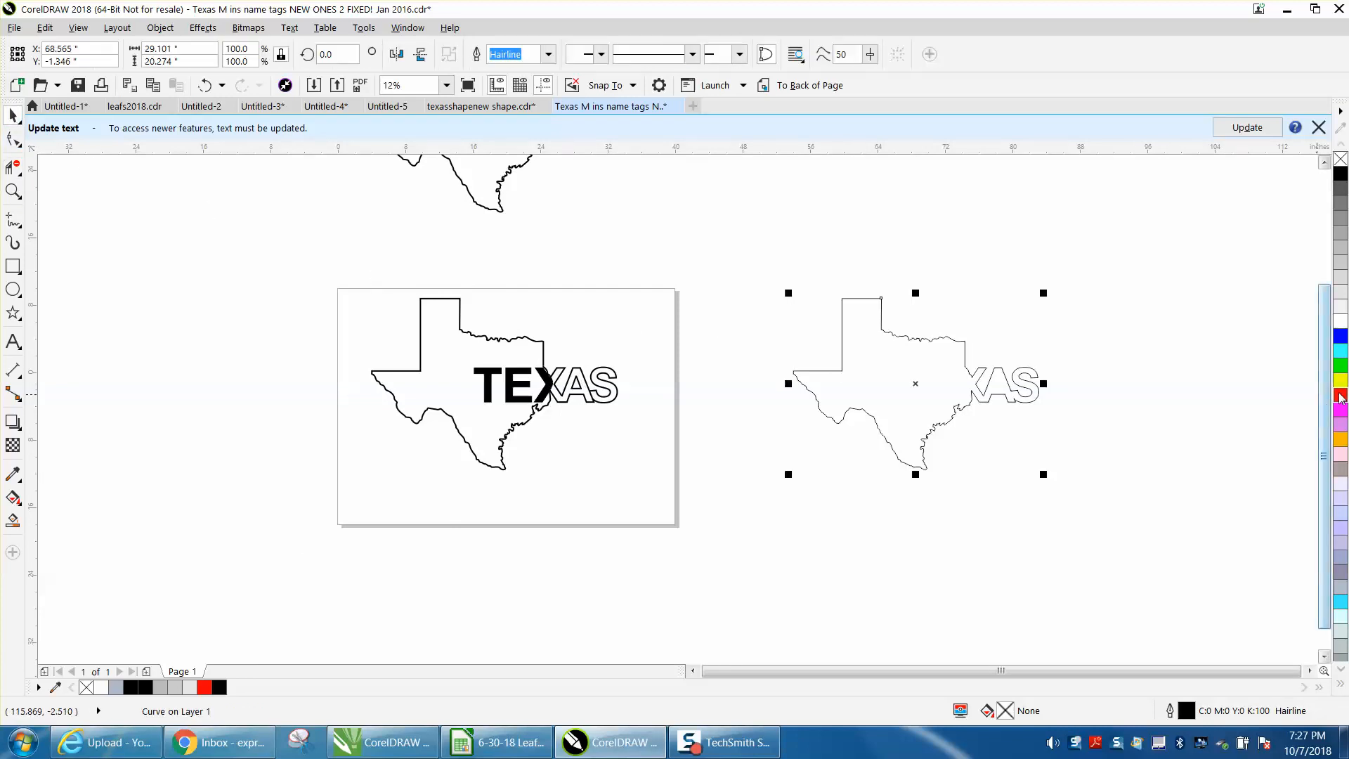
{"action": "right_click", "coordinate": [1340, 398]}
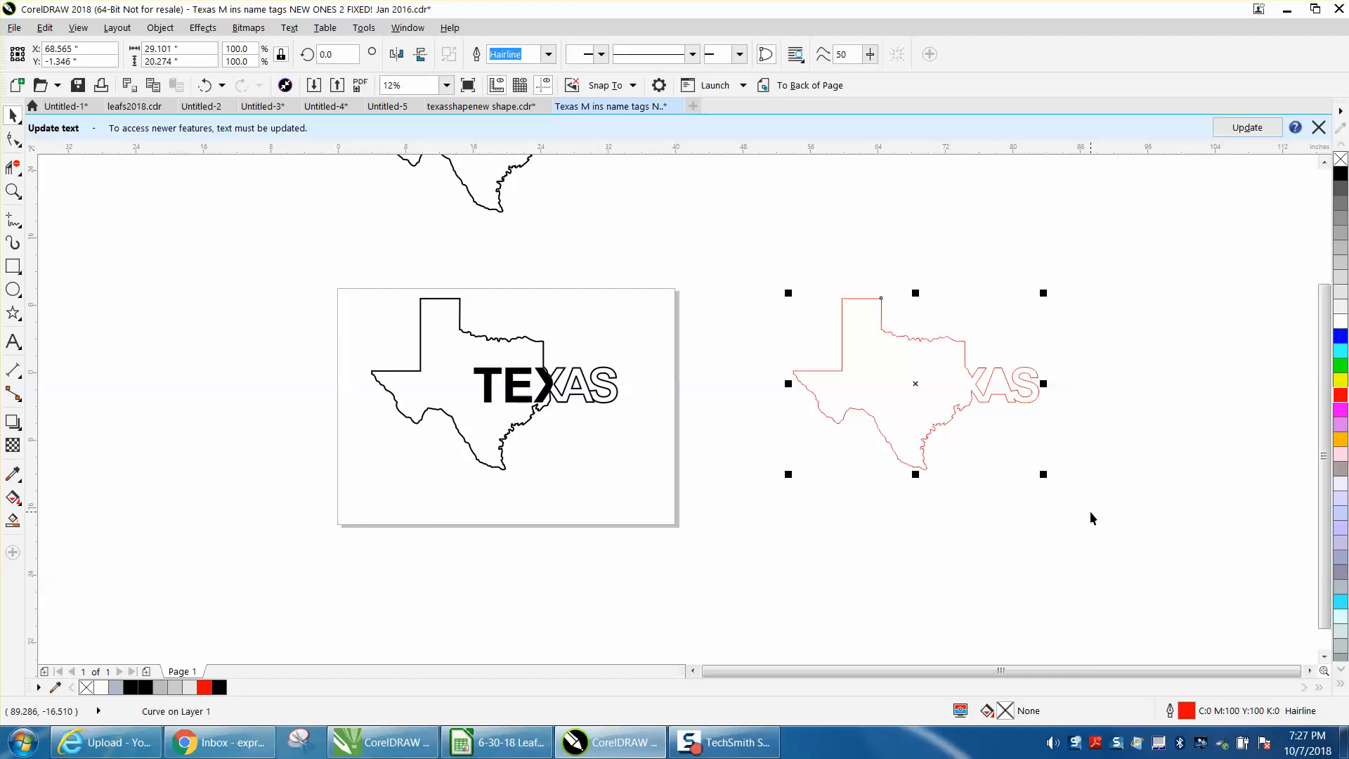
Examine the red boundary curve around the XAS letters and where it joins the Texas coastline
{"action": "left_click", "coordinate": [12, 191]}
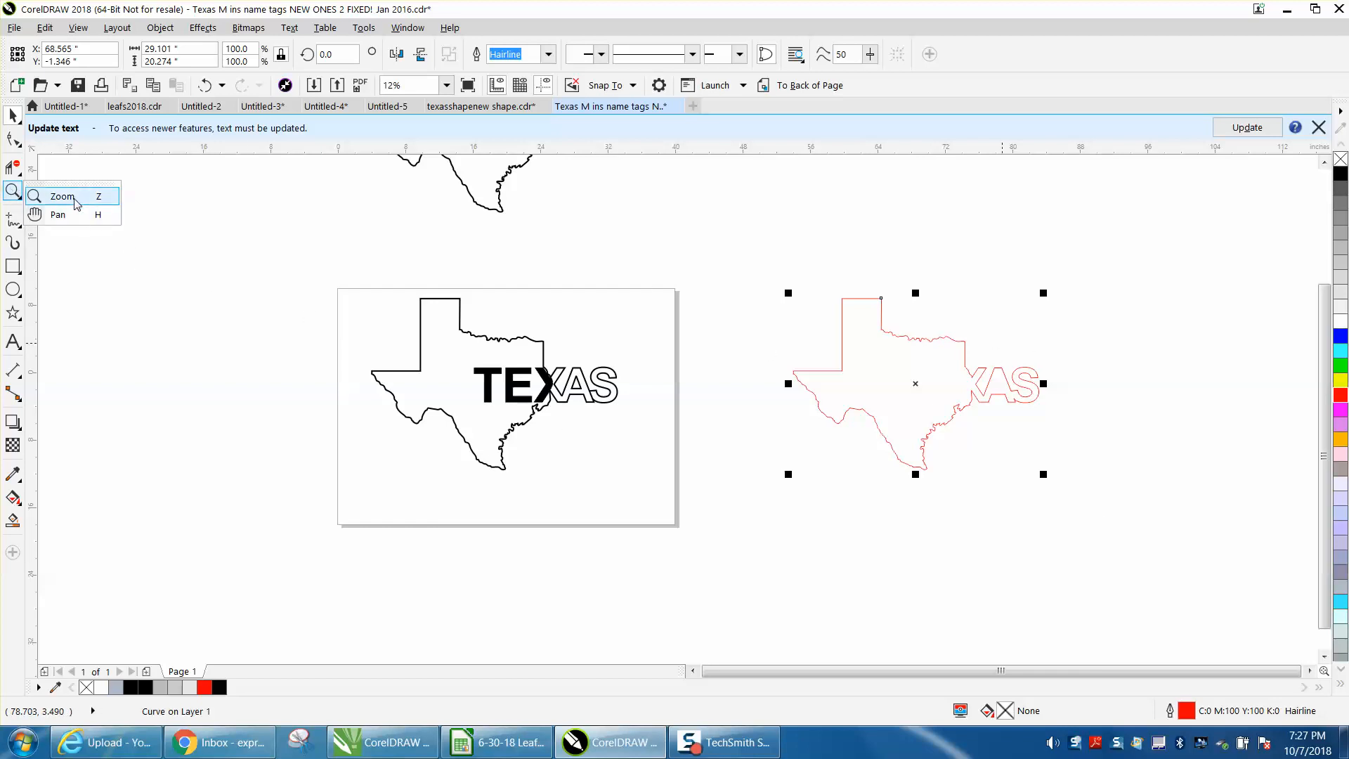
{"action": "left_click", "coordinate": [84, 203]}
{"action": "left_click_drag", "start_coordinate": [952, 380], "coordinate": [1078, 434]}
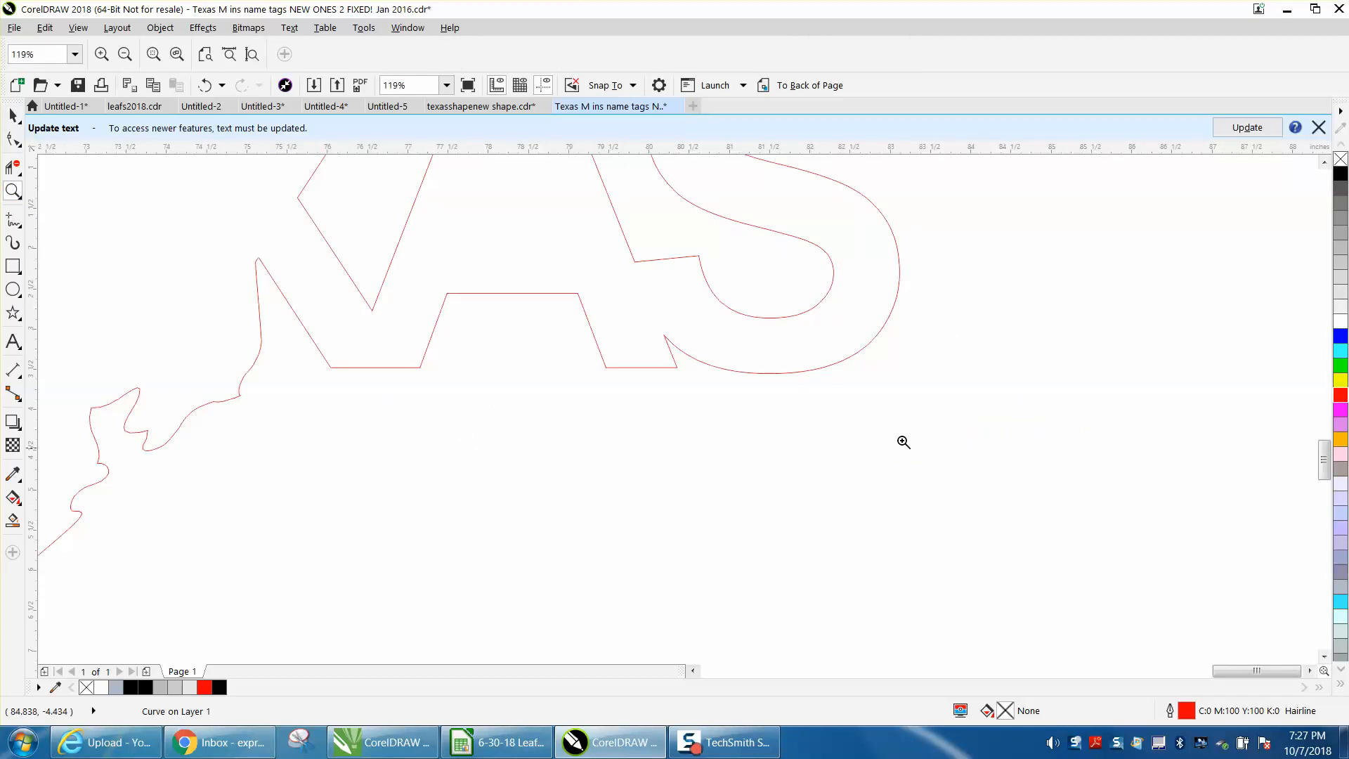
{"action": "scroll", "coordinate": [383, 340], "scroll_direction": "down", "scroll_amount": 2}
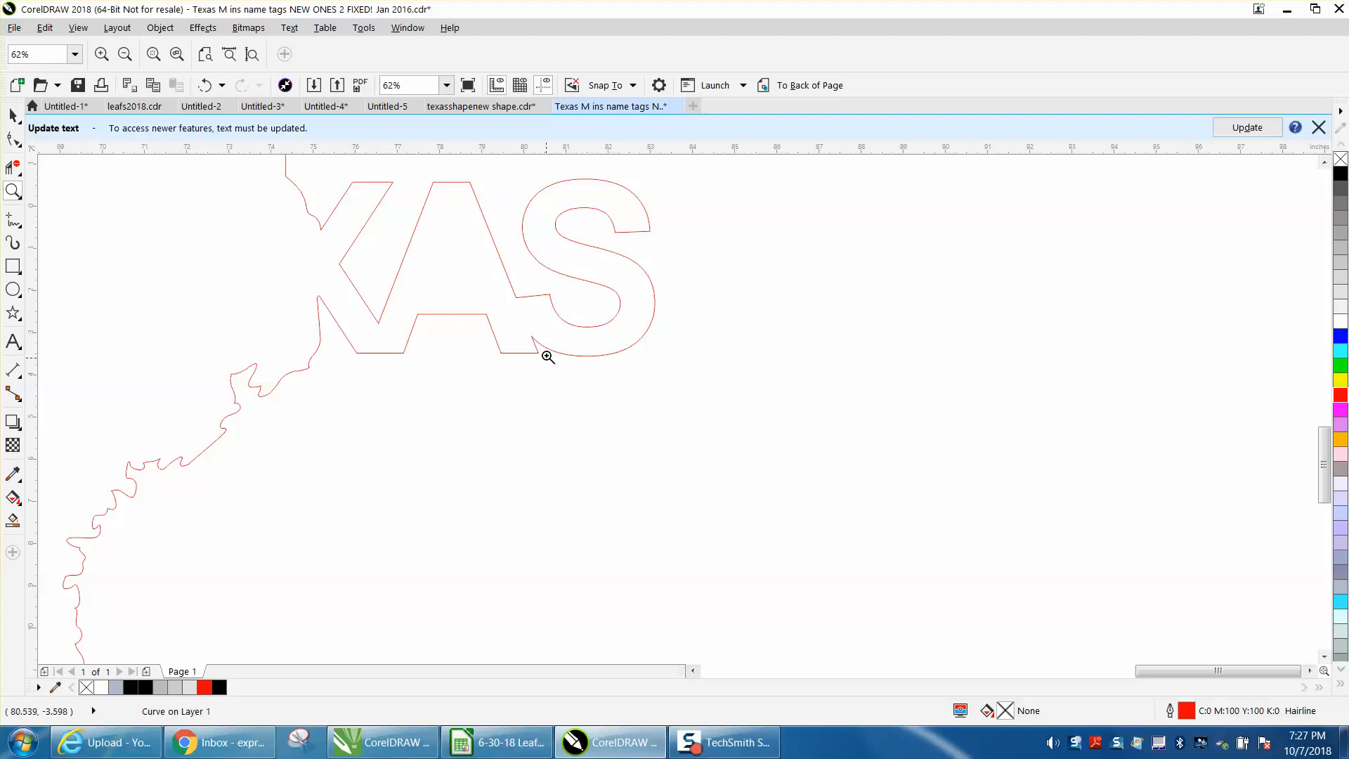
{"action": "right_click", "coordinate": [525, 344]}
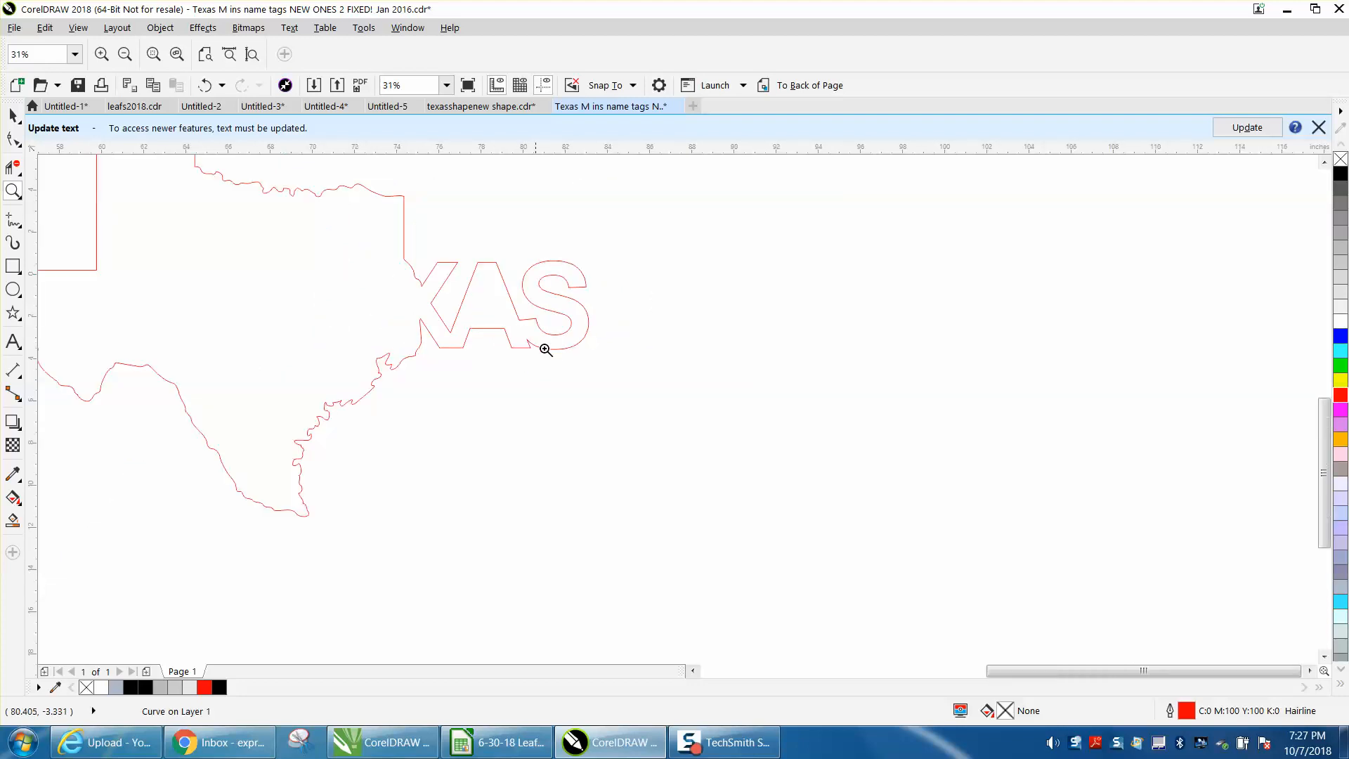
{"action": "right_click", "coordinate": [552, 355]}
{"action": "right_click", "coordinate": [530, 376]}
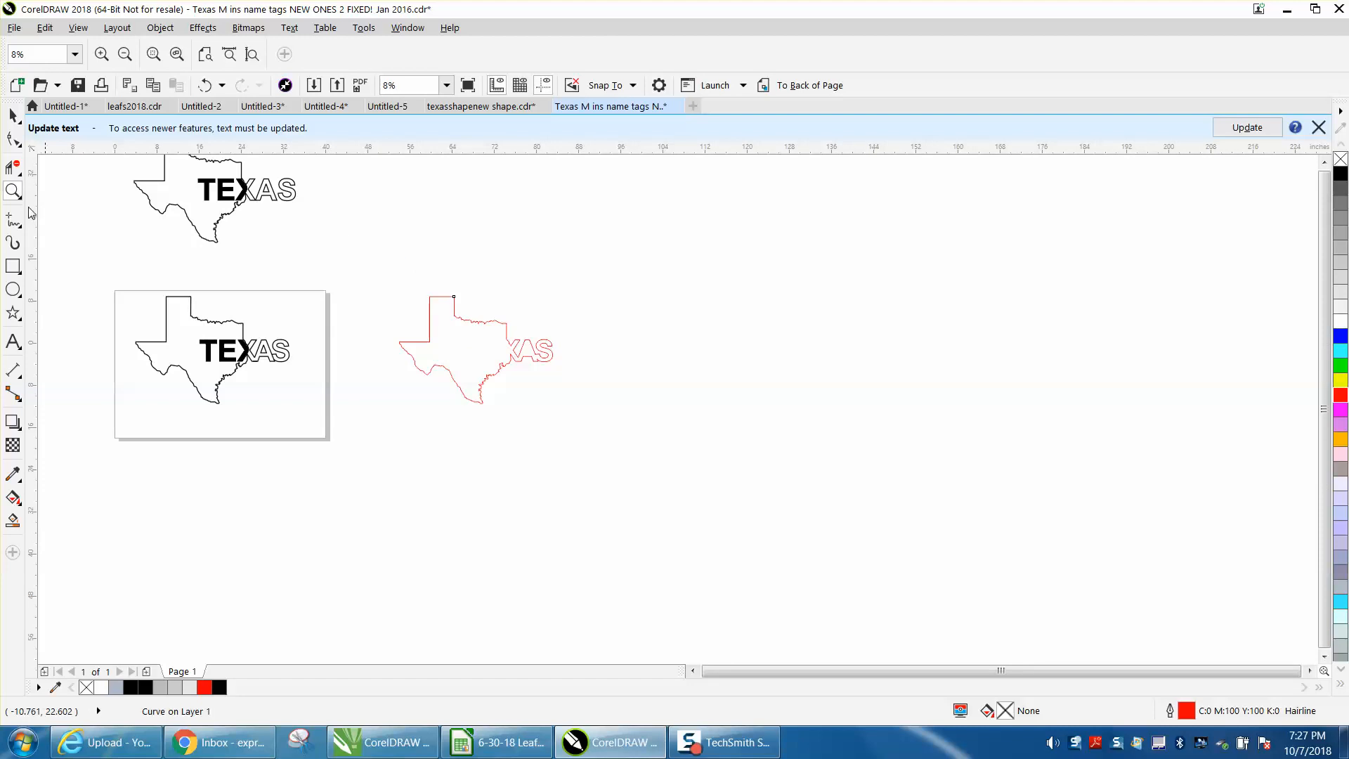
Move the red boundary curve 50 inches left, back over the original artwork on the page
{"action": "left_click", "coordinate": [12, 114]}
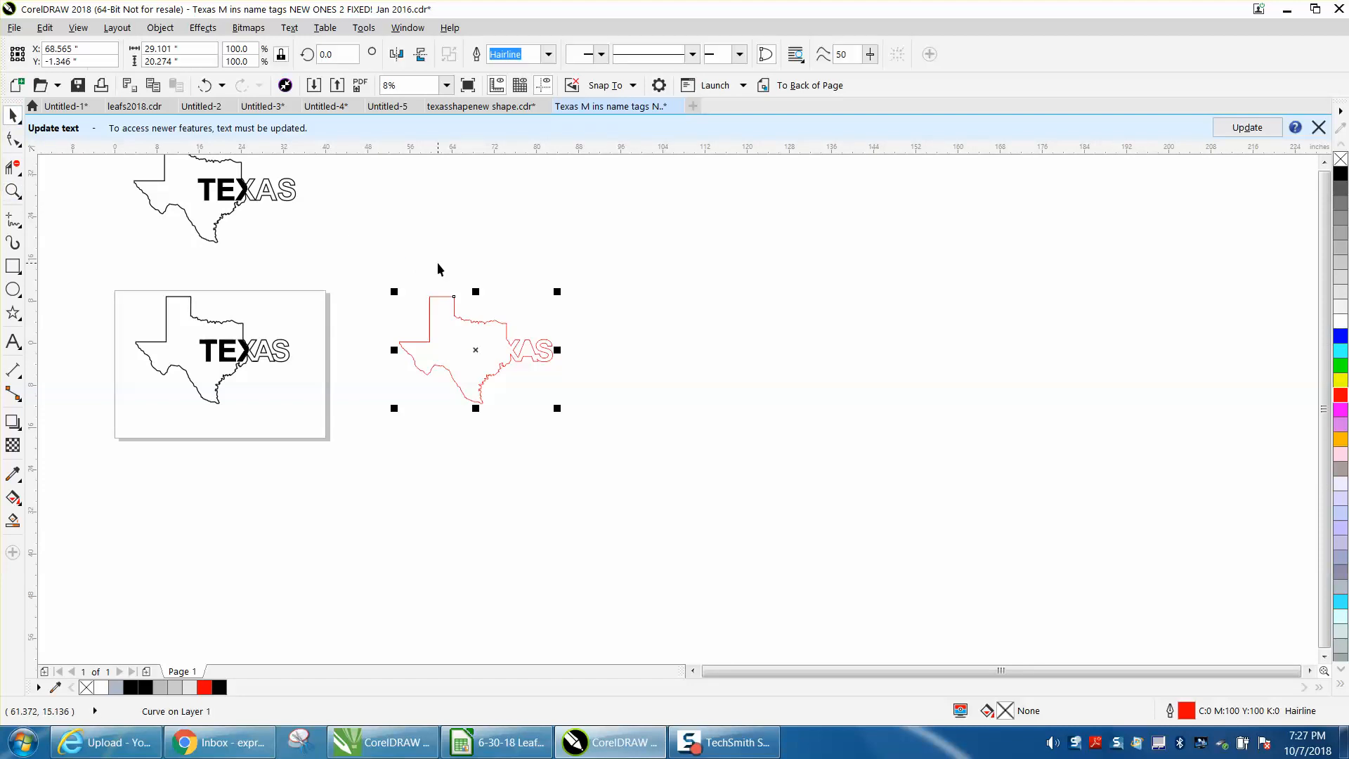
{"action": "key", "text": "Left"}
{"action": "key", "text": "Left"}
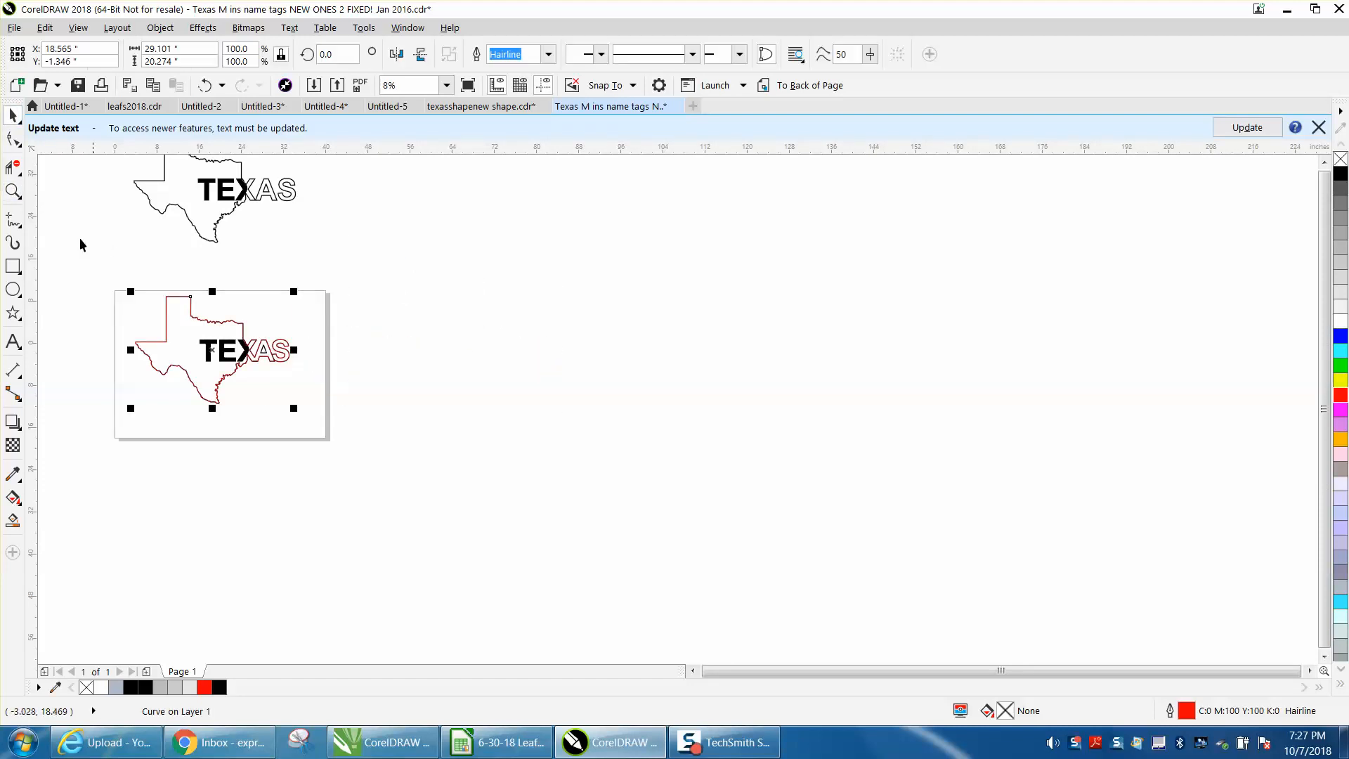
{"action": "left_click", "coordinate": [13, 190]}
{"action": "mouse_move", "coordinate": [125, 279]}
{"action": "left_mouse_down"}
{"action": "mouse_move", "coordinate": [140, 311]}
{"action": "mouse_move", "coordinate": [343, 417]}
{"action": "left_mouse_up"}
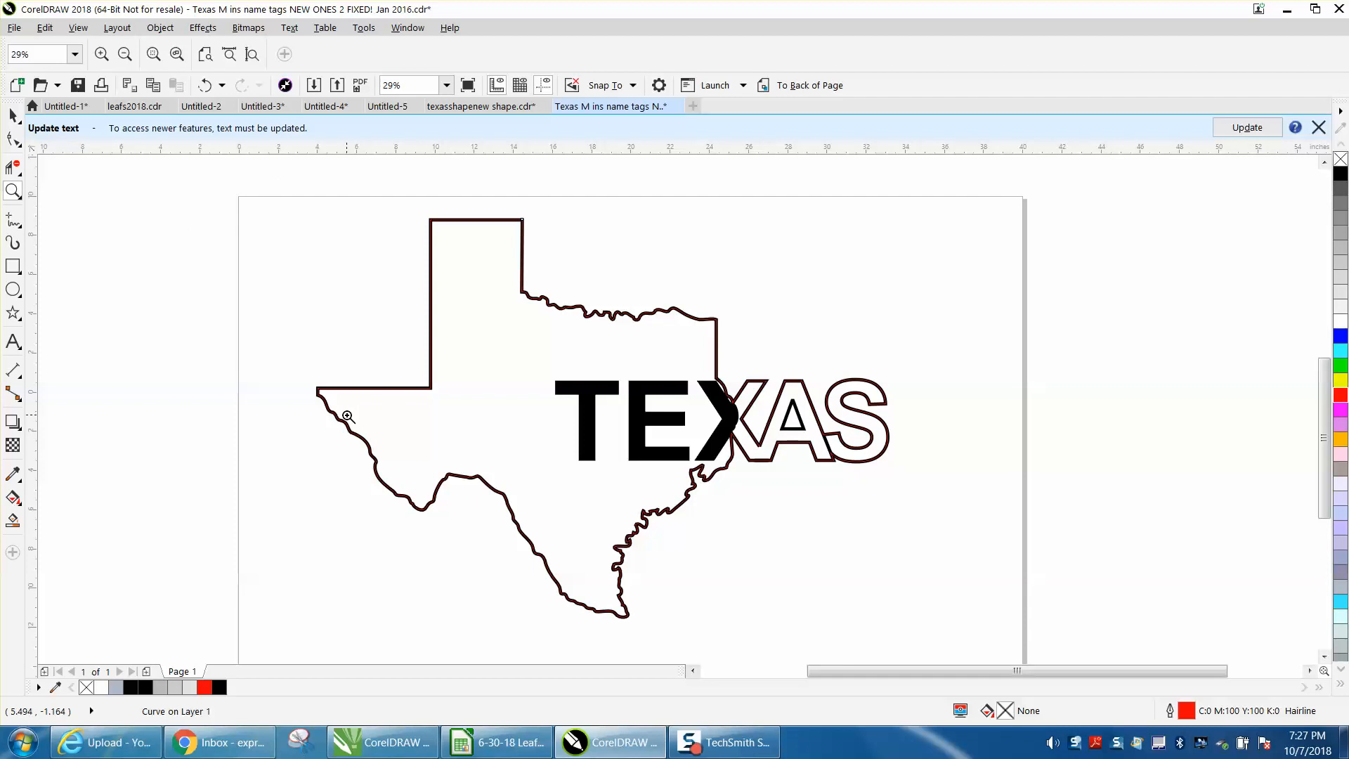